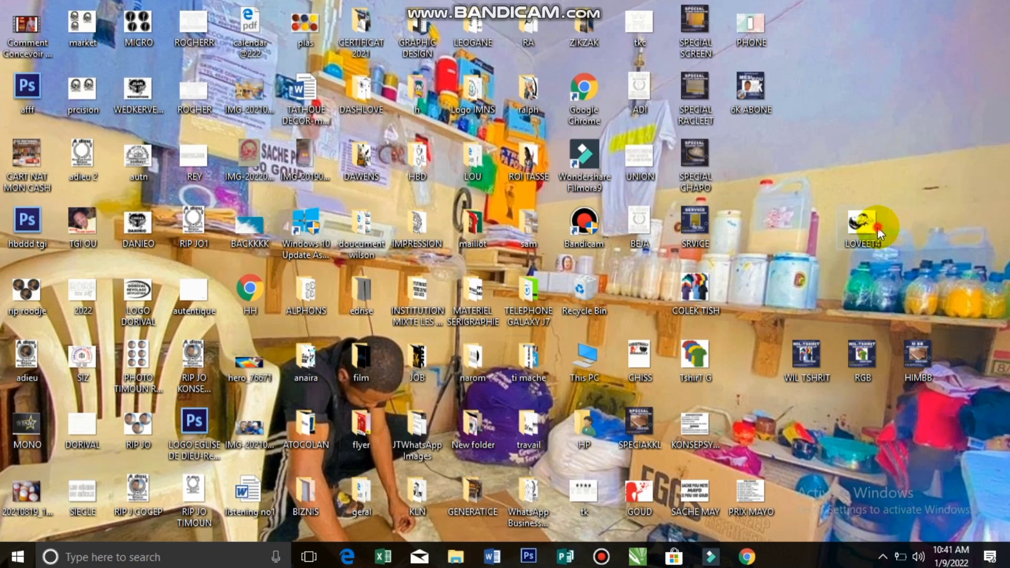
- Open the LOVEET4 image from the desktop, examine its line art at different zoom levels, and close the viewer
double_click(863, 226)
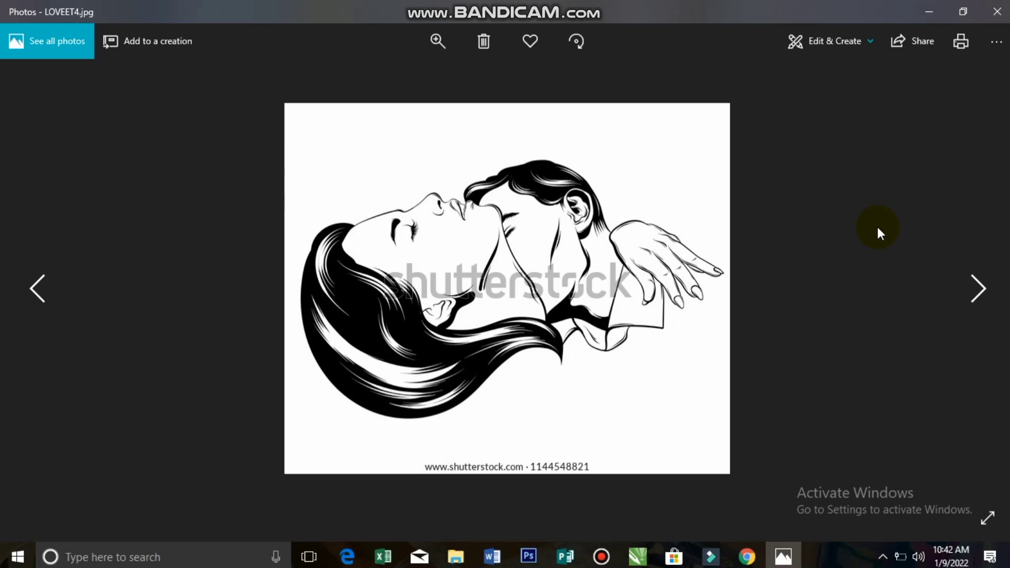
click(435, 37)
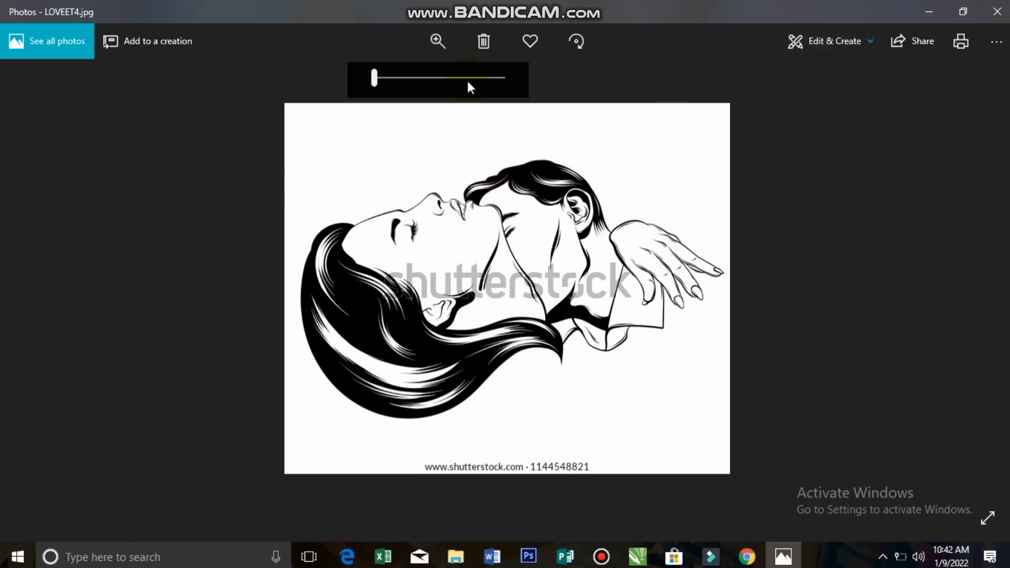
click(468, 79)
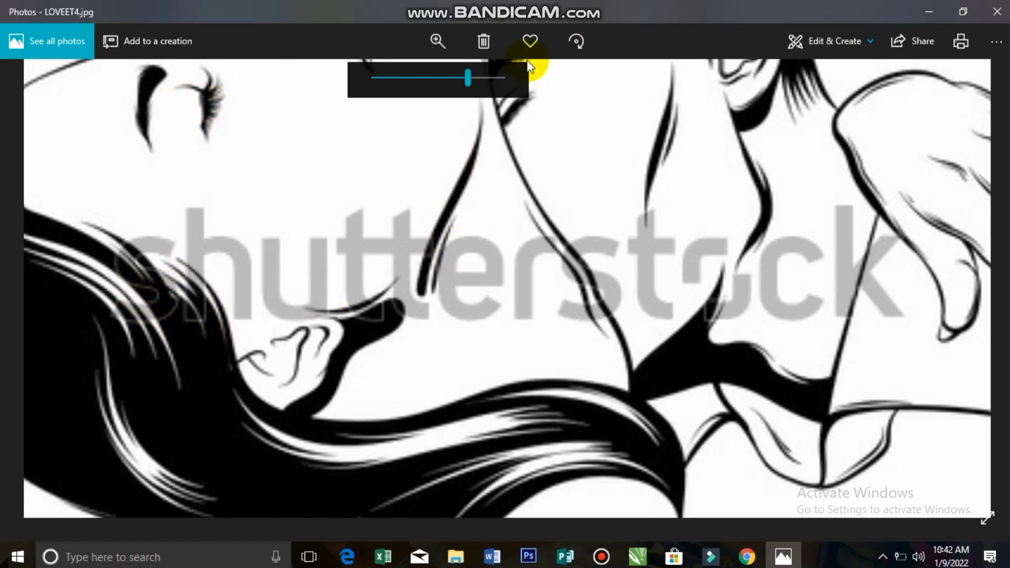
drag(442, 78, 396, 78)
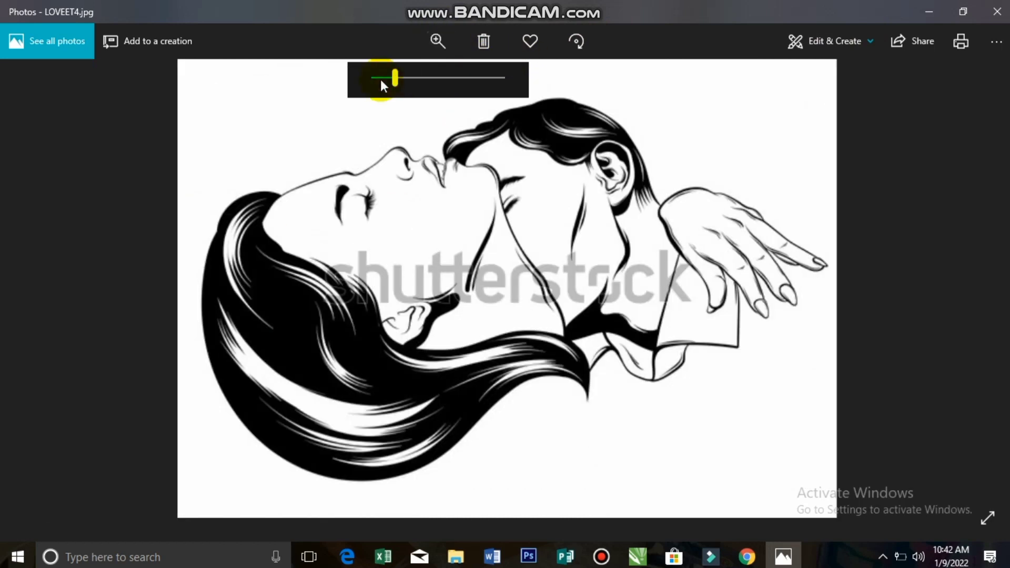
click(380, 78)
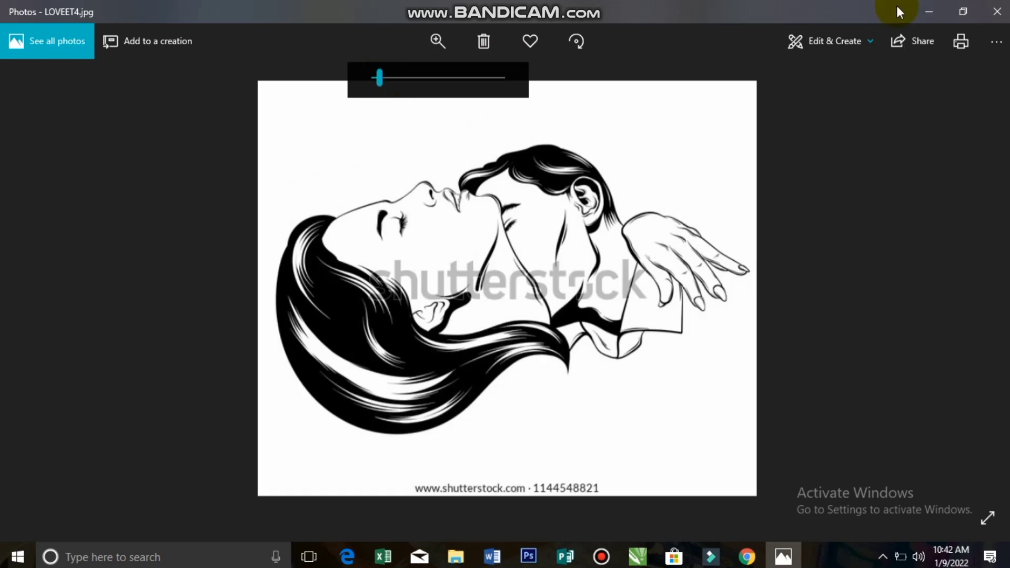
click(995, 13)
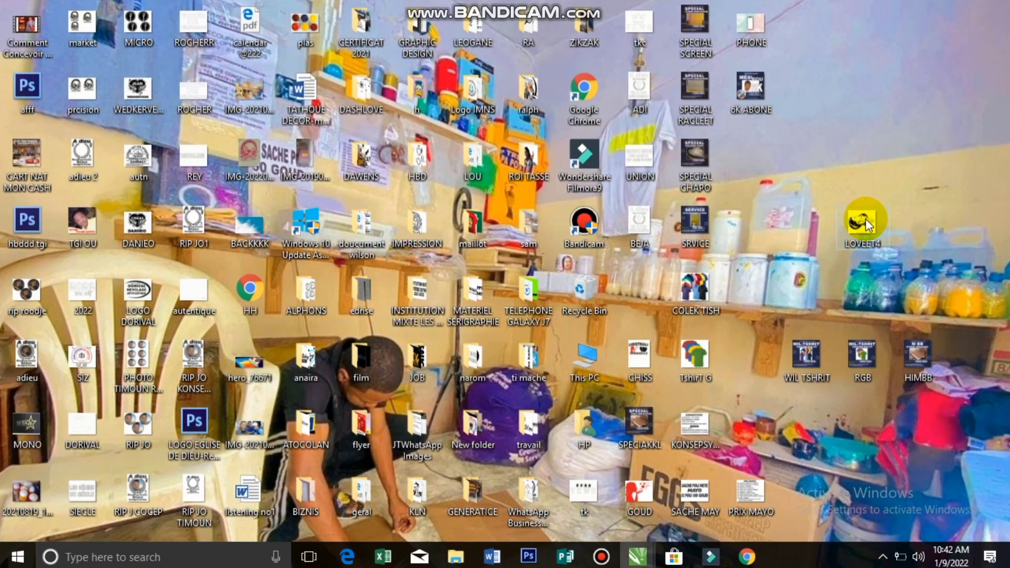
- Bring the LOVEET4 image into the untitled CorelDRAW document and enlarge it to about 8.285 by 6.876 inches on the page
drag(866, 218, 661, 499)
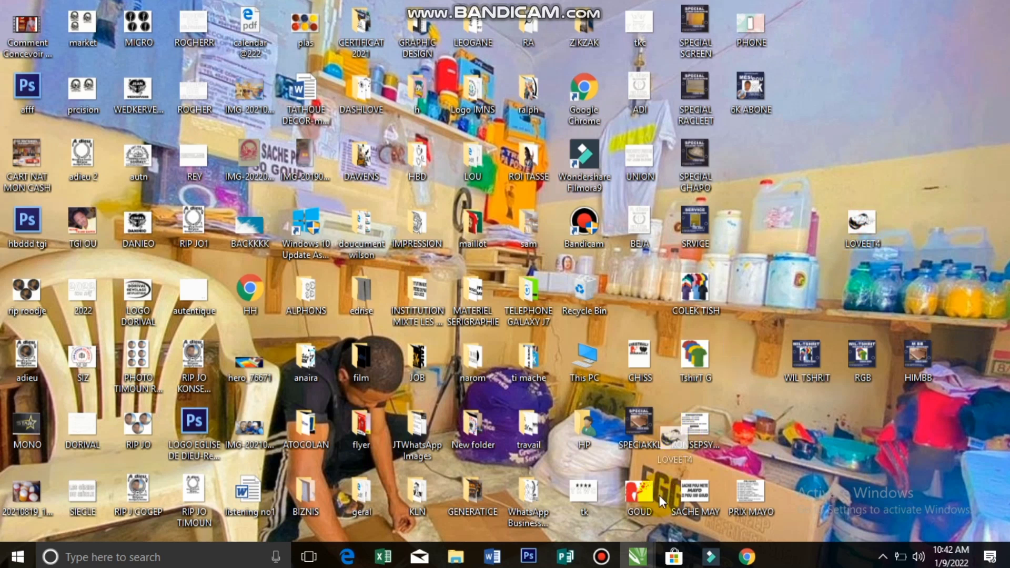
drag(647, 552, 366, 272)
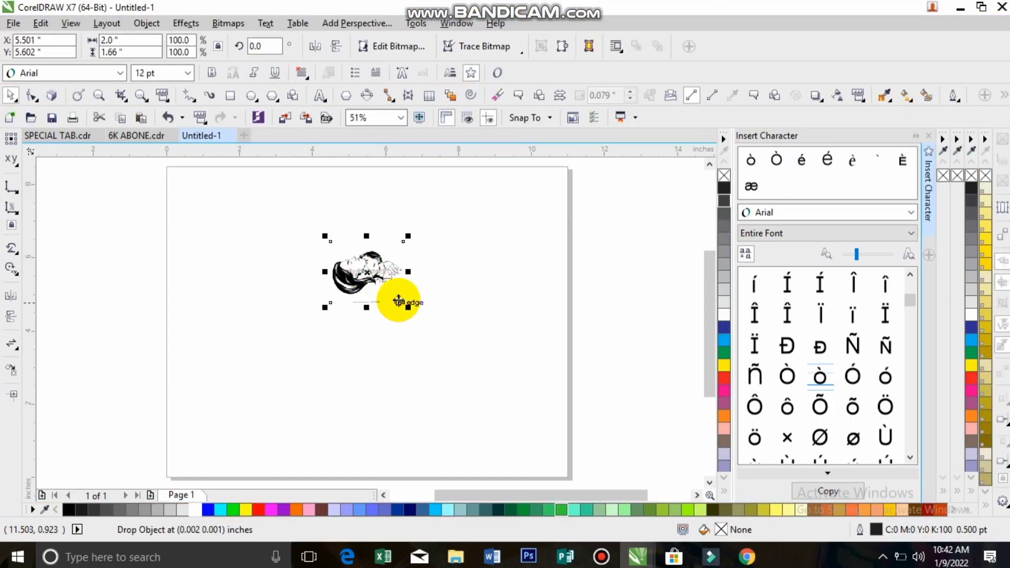
drag(408, 306, 523, 402)
drag(408, 288, 405, 318)
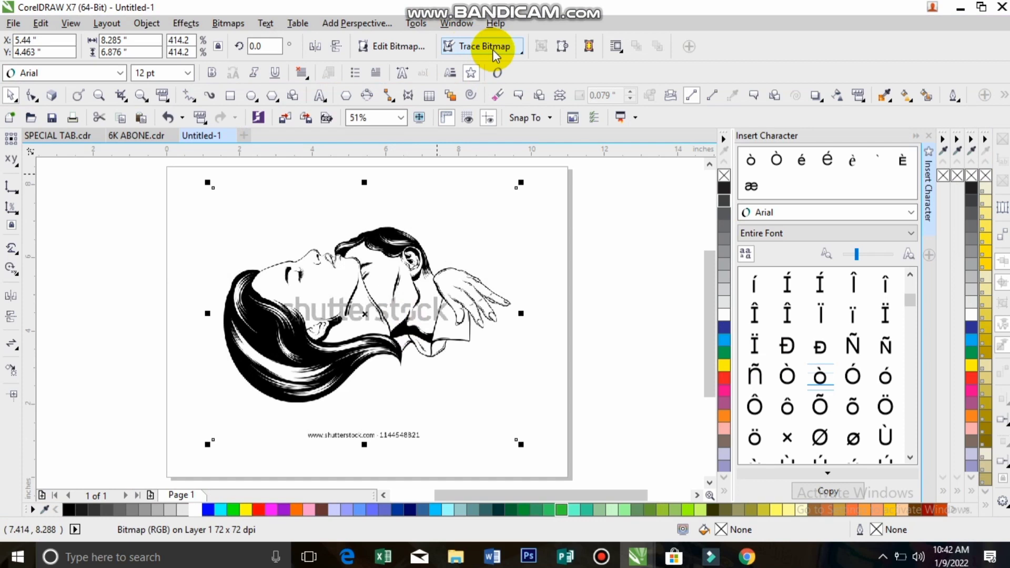
- Trace the bitmap with the Line Art outline trace, check the preview up close, and accept the default settings
click(523, 51)
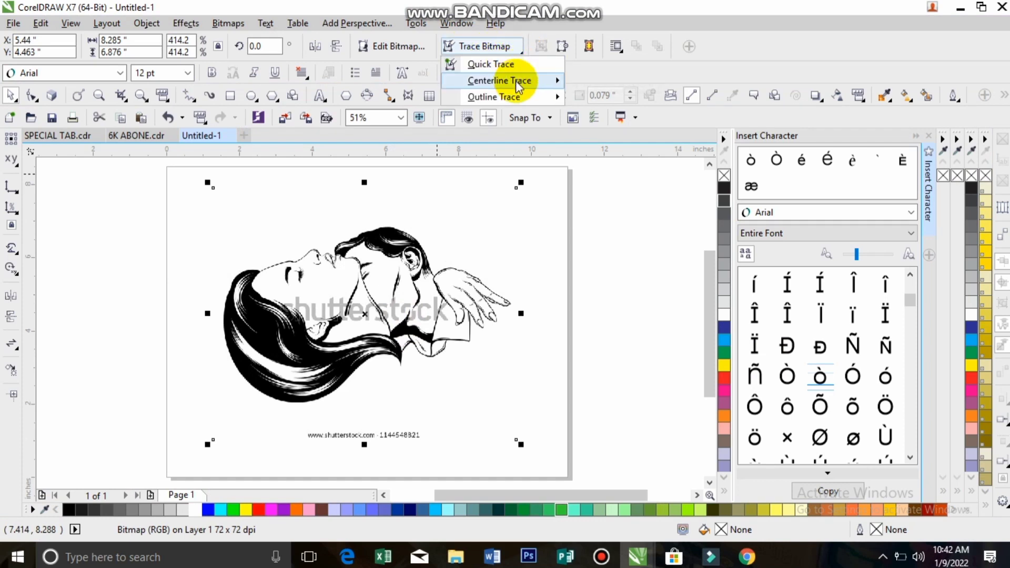
mouse_move(516, 80)
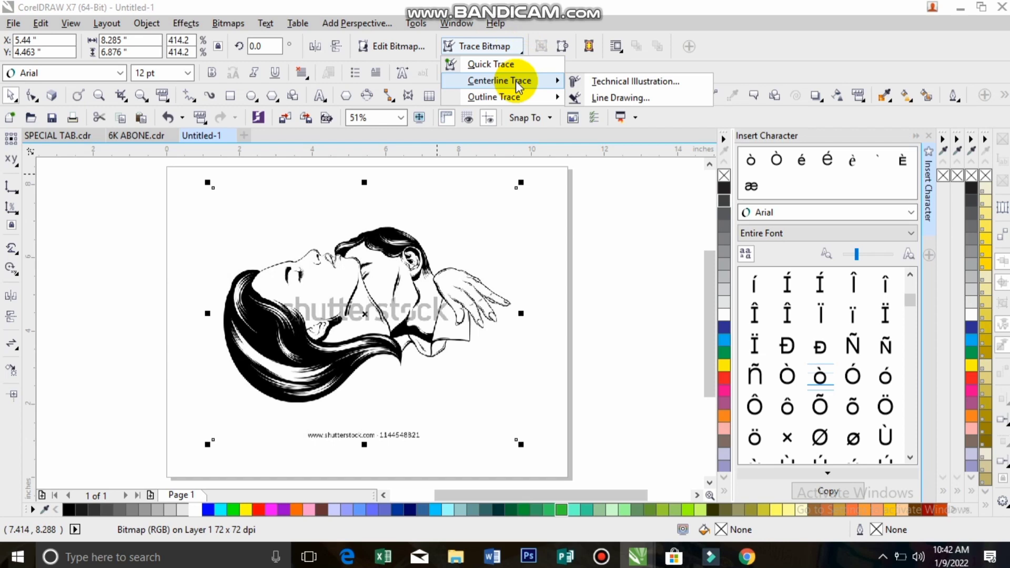
mouse_move(520, 98)
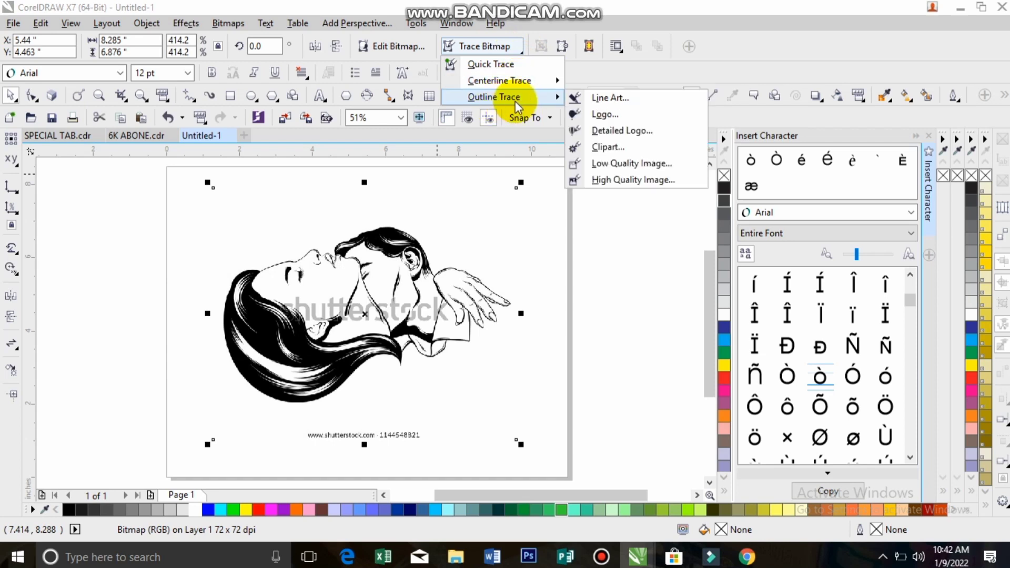
click(598, 100)
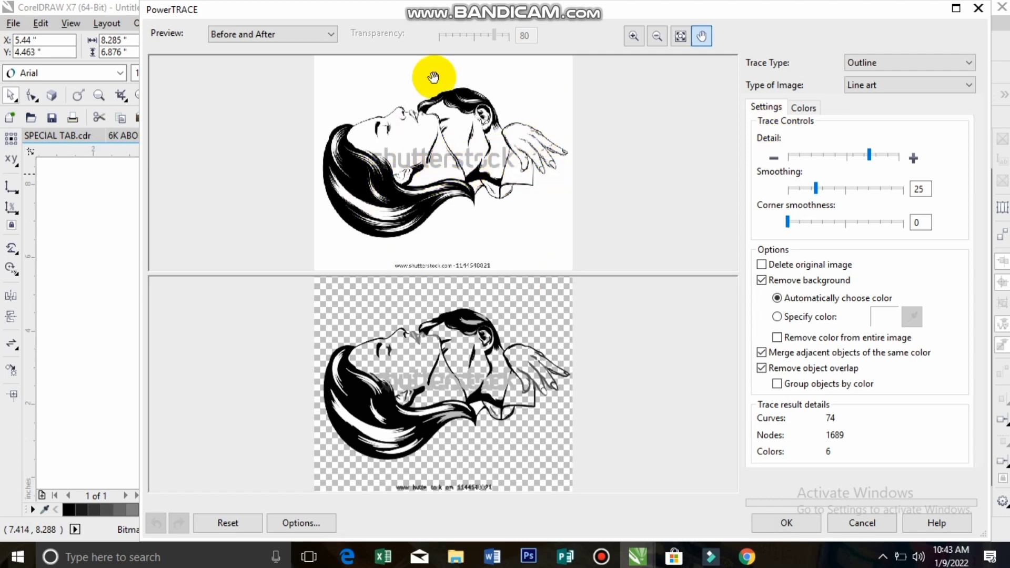
click(657, 36)
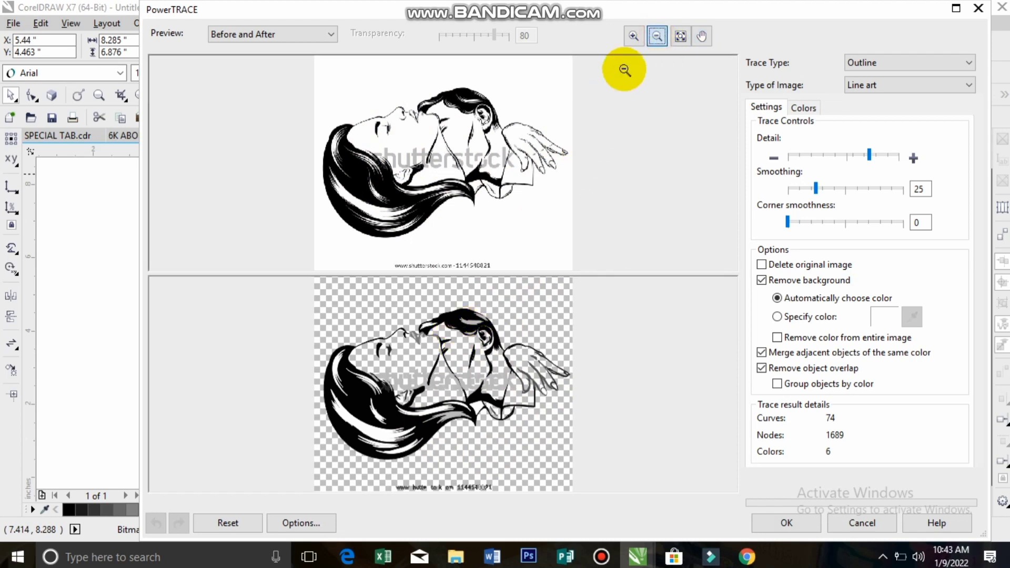
click(633, 36)
click(433, 365)
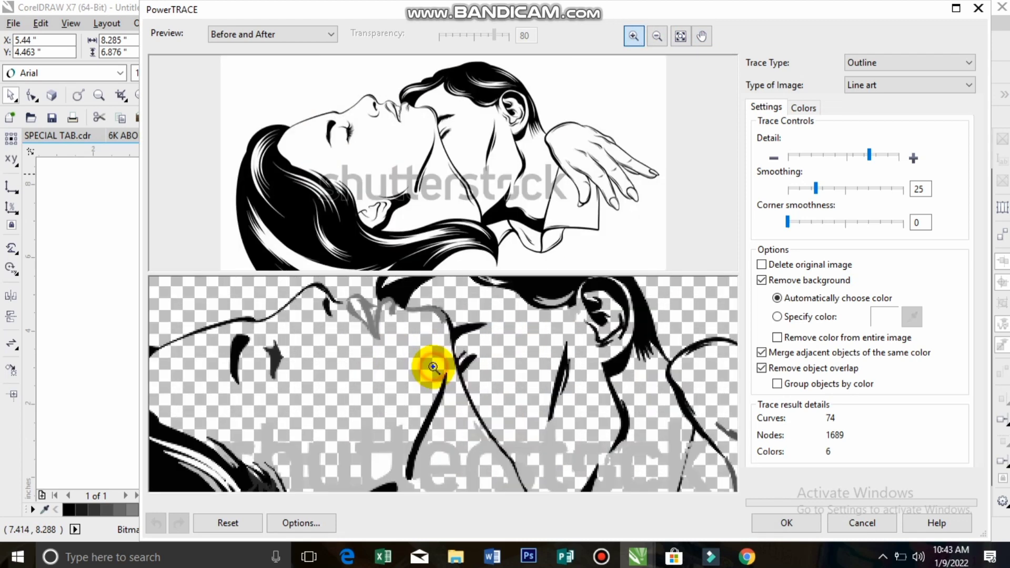
click(433, 366)
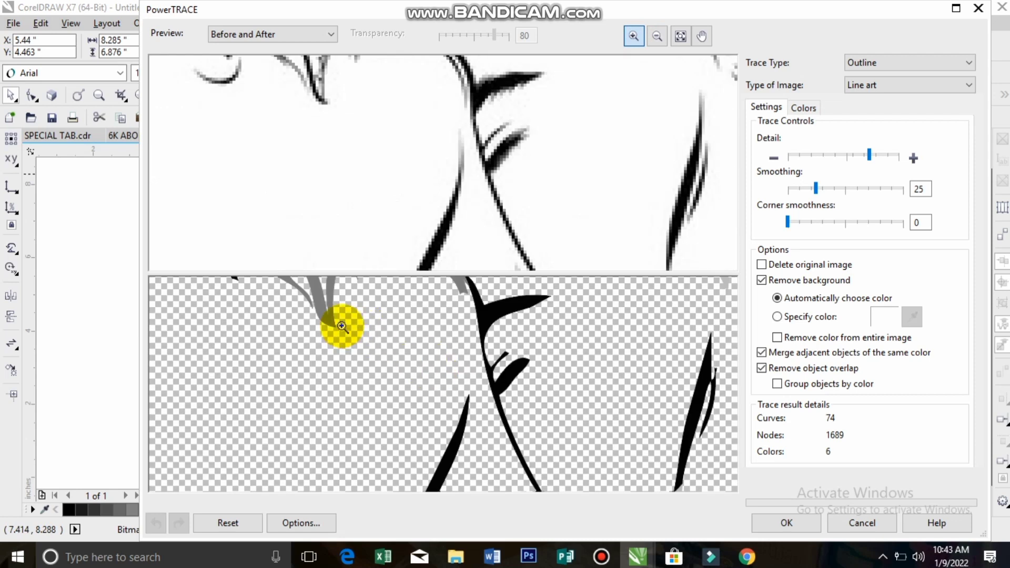
click(787, 518)
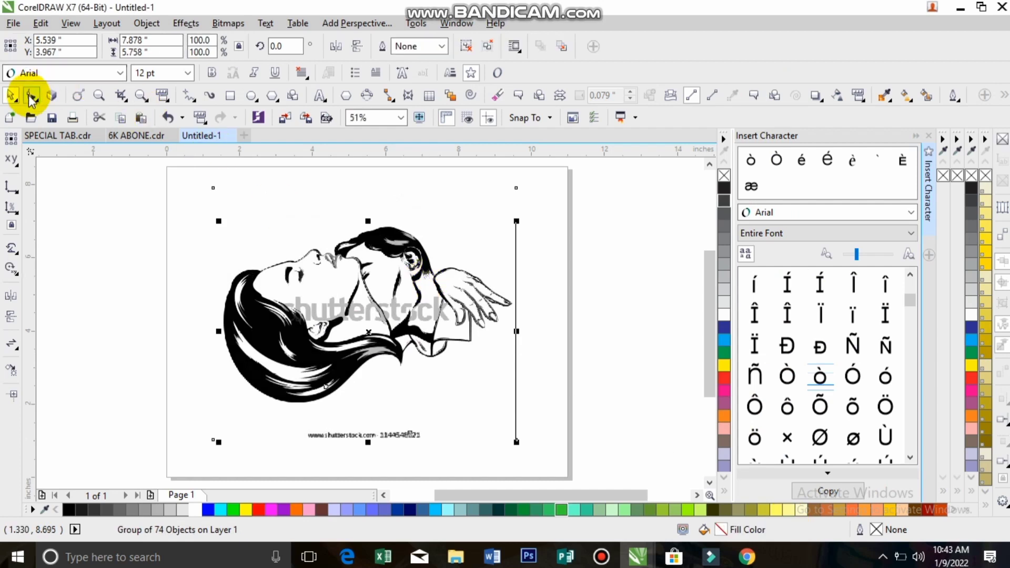
- Separate the original bitmap from the traced group and place the two side by side, with the trace on the left
click(316, 289)
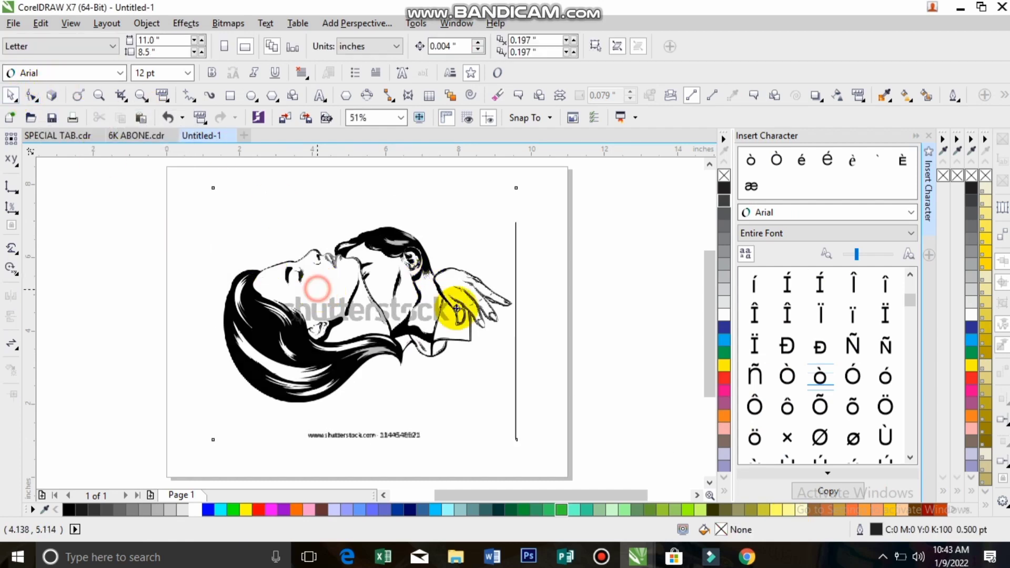
drag(456, 308, 613, 292)
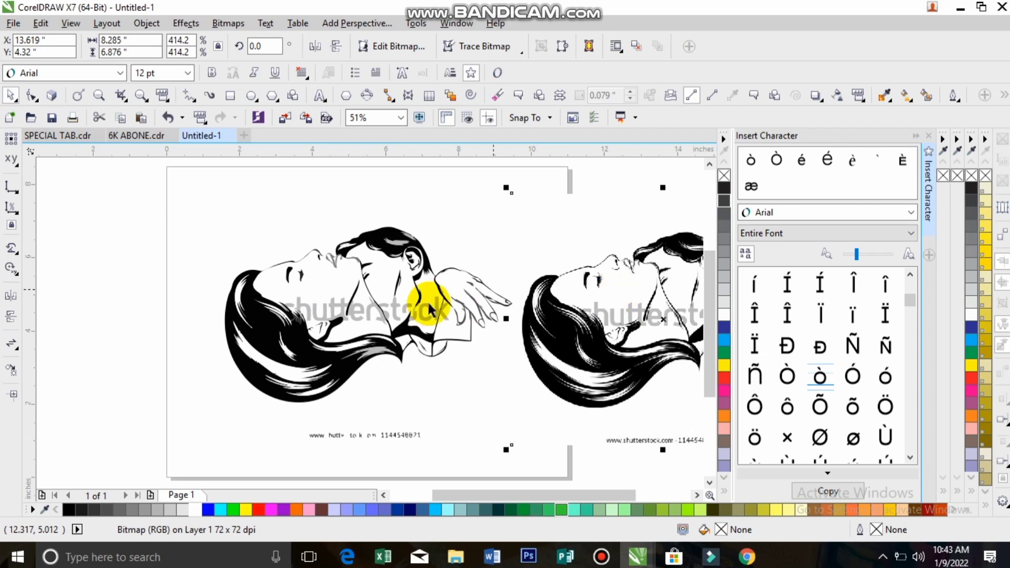
mouse_move(429, 309)
mouse_down()
mouse_move(294, 247)
mouse_move(271, 281)
mouse_move(279, 286)
mouse_up()
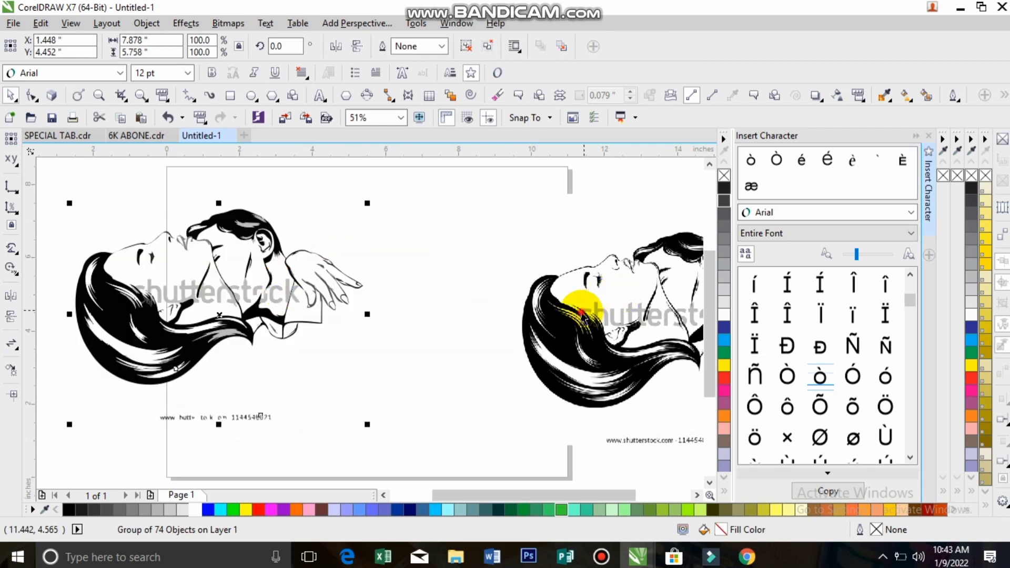
mouse_move(581, 314)
mouse_down()
mouse_move(429, 308)
mouse_move(476, 292)
mouse_up()
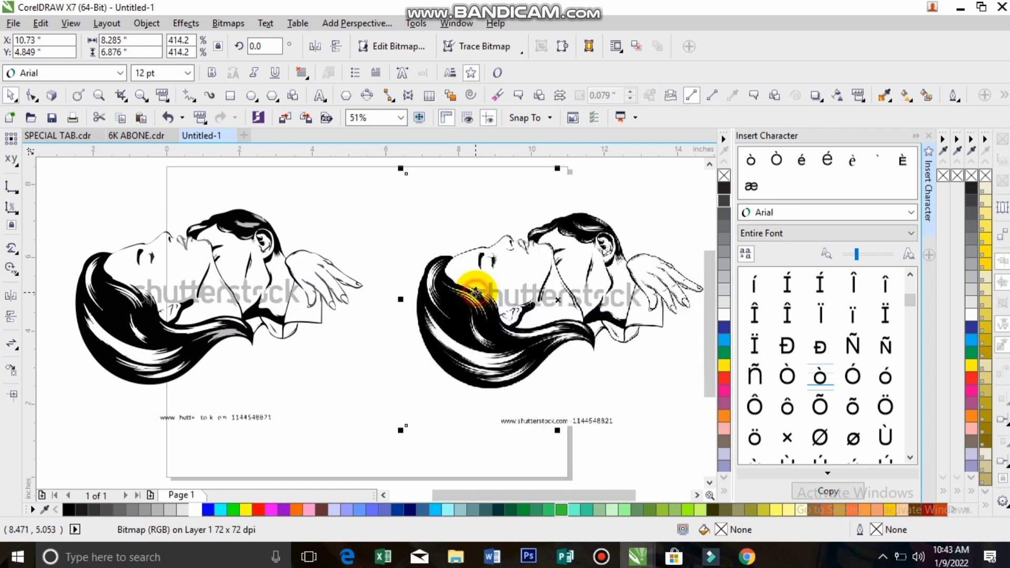
click(682, 412)
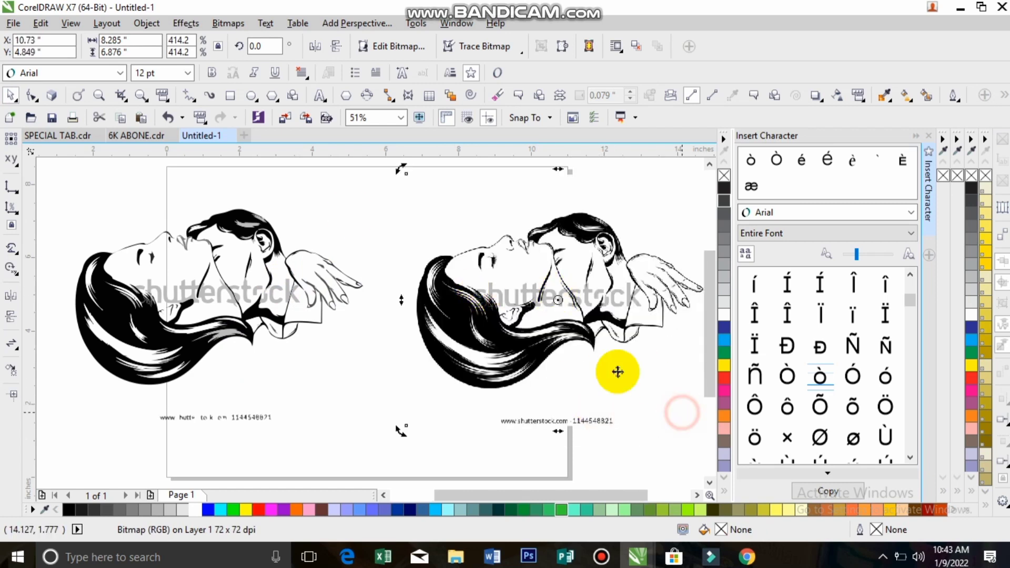
click(122, 163)
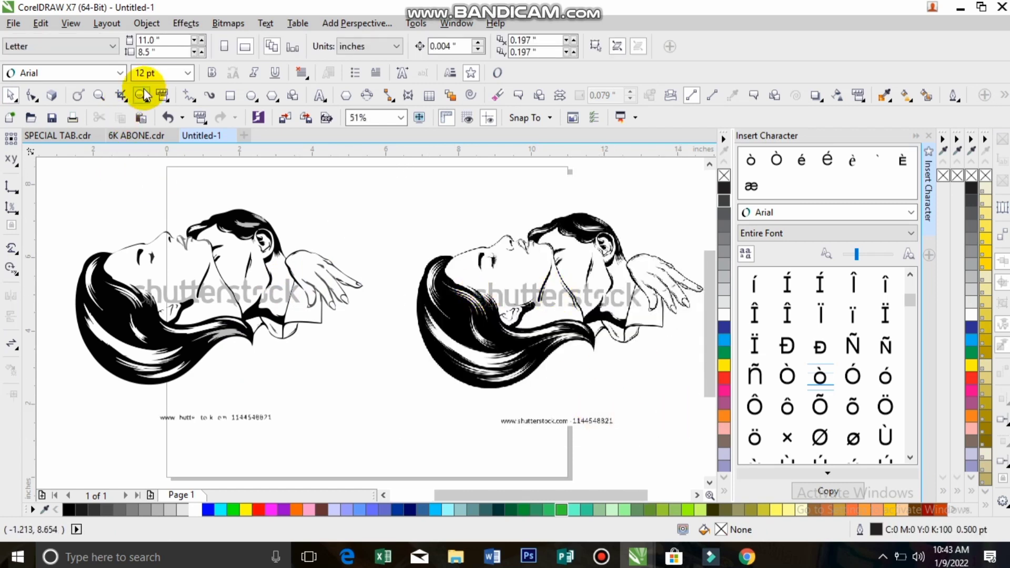
- Compare the line quality of the traced hand with the original bitmap at close range
click(142, 95)
drag(293, 266, 338, 299)
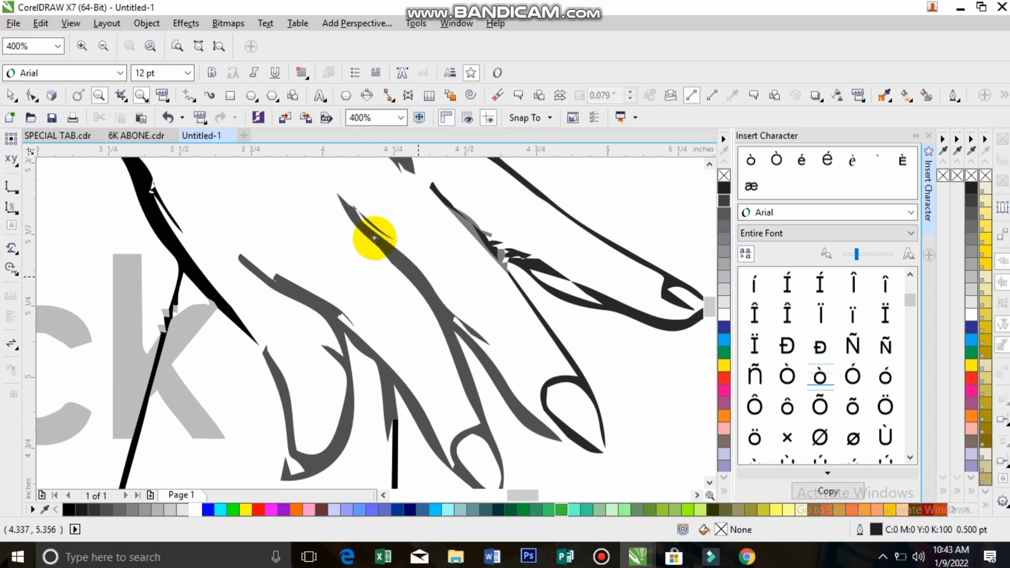
key(shift+F4)
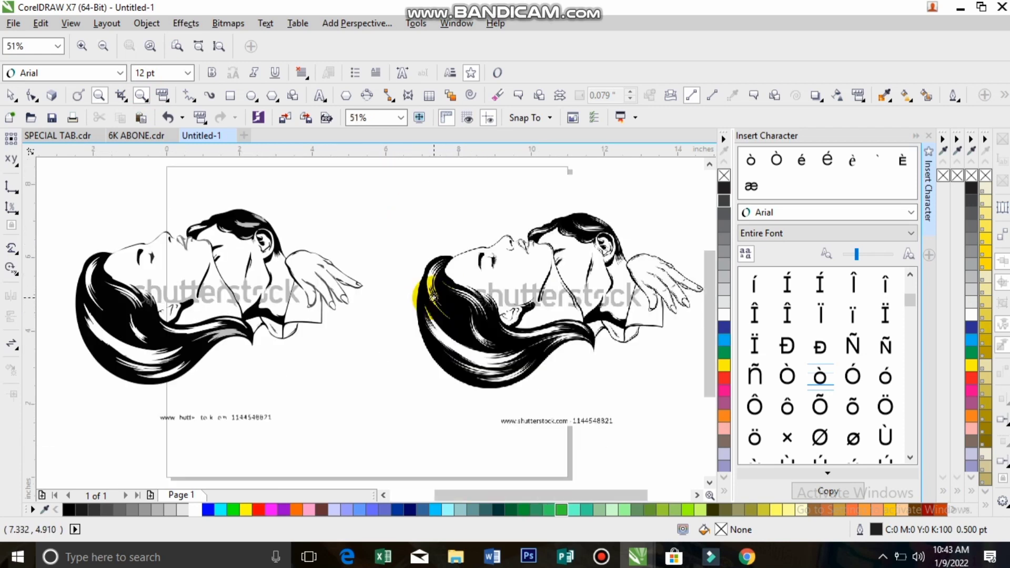
drag(482, 220, 637, 333)
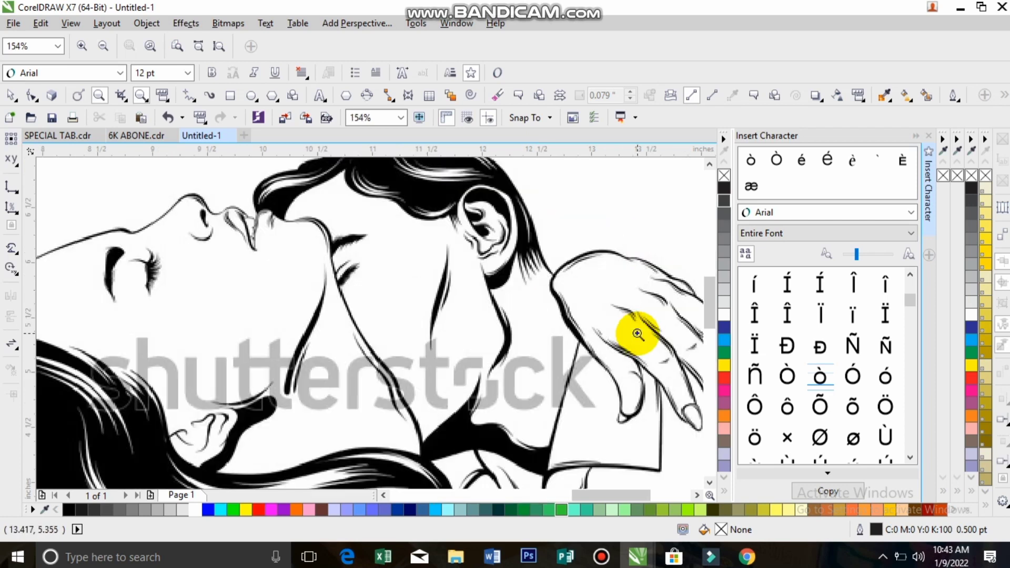
key(shift+F4)
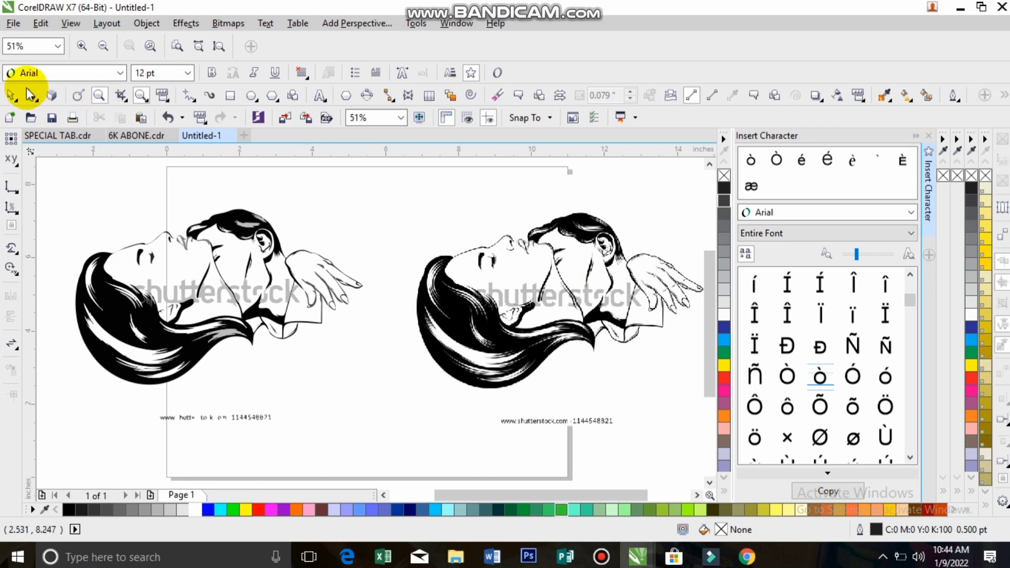
- Delete the original bitmap and move the traced group back to the middle of the page
click(11, 95)
click(468, 269)
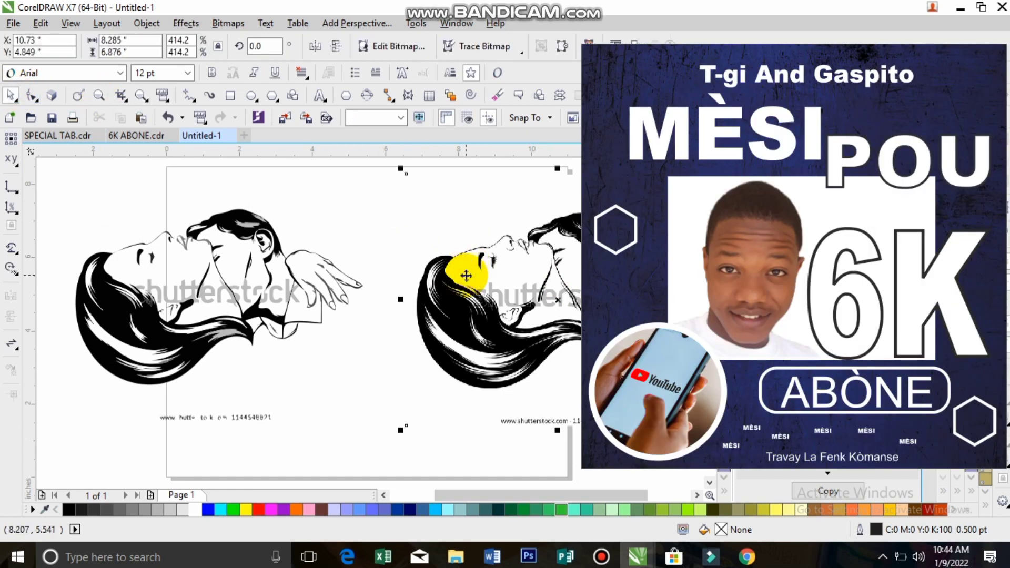
key(Delete)
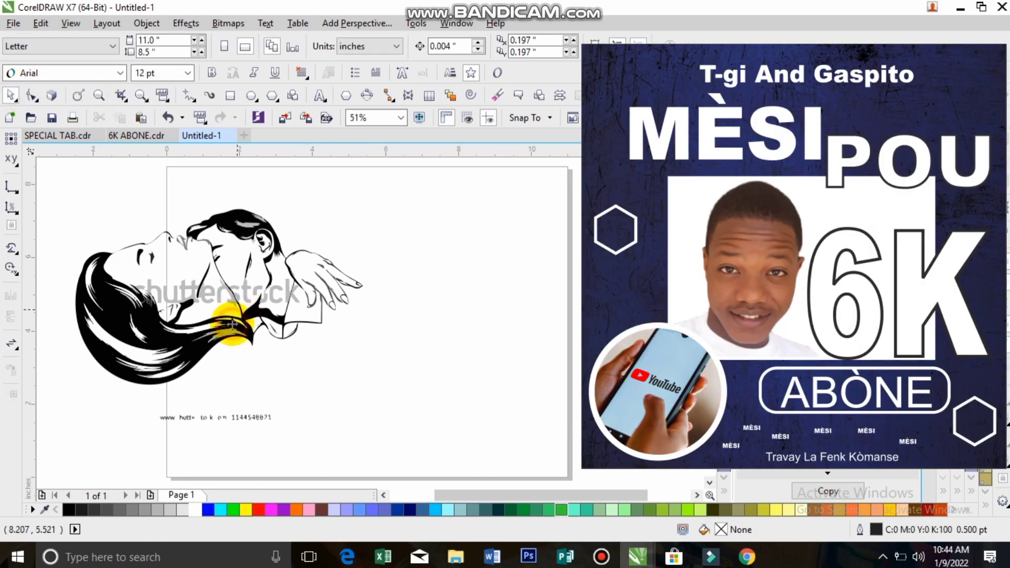
click(231, 311)
drag(359, 320, 379, 318)
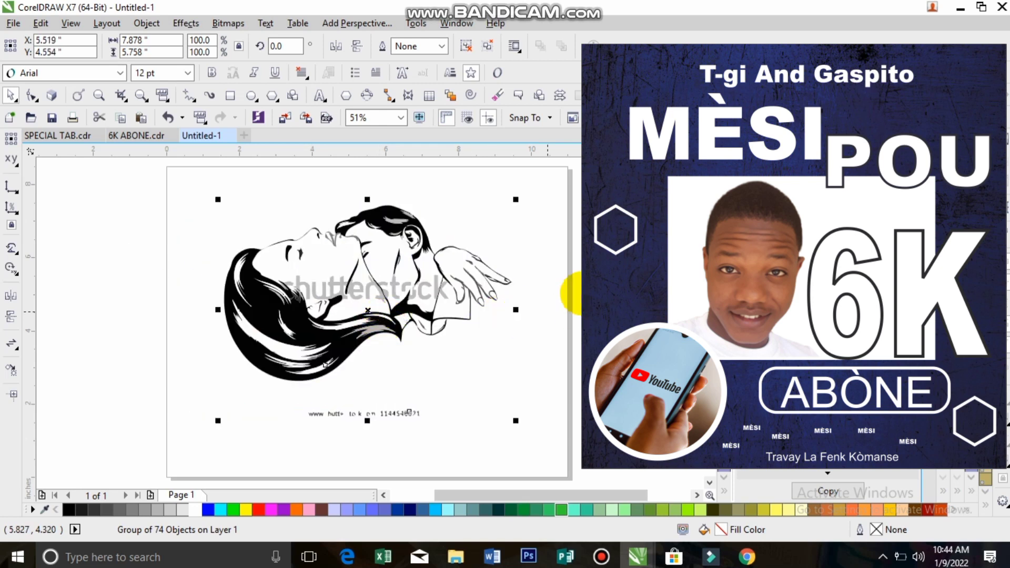
click(669, 301)
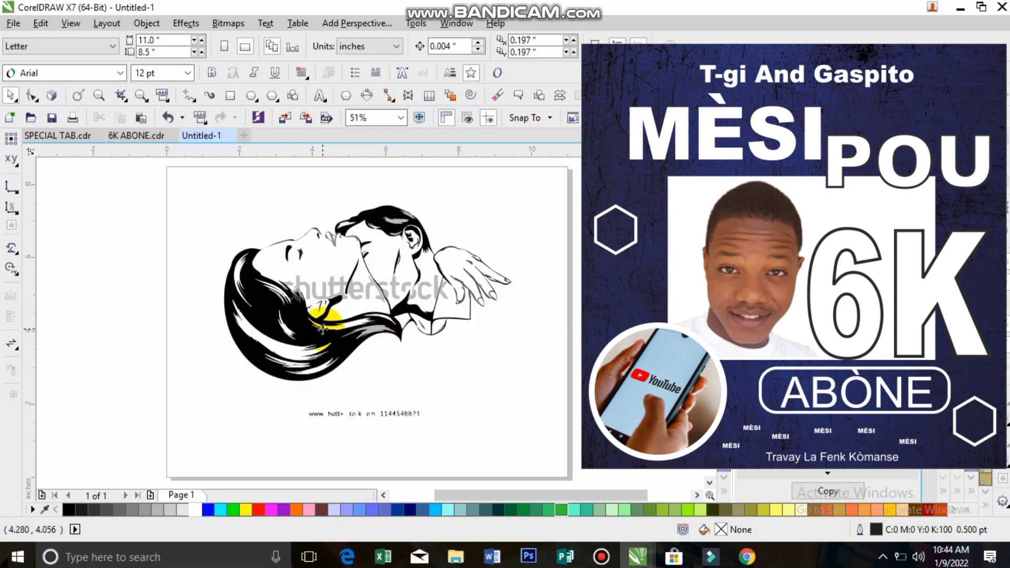
- Ungroup the traced drawing and delete the shutterstock web address caption below the couple
click(322, 329)
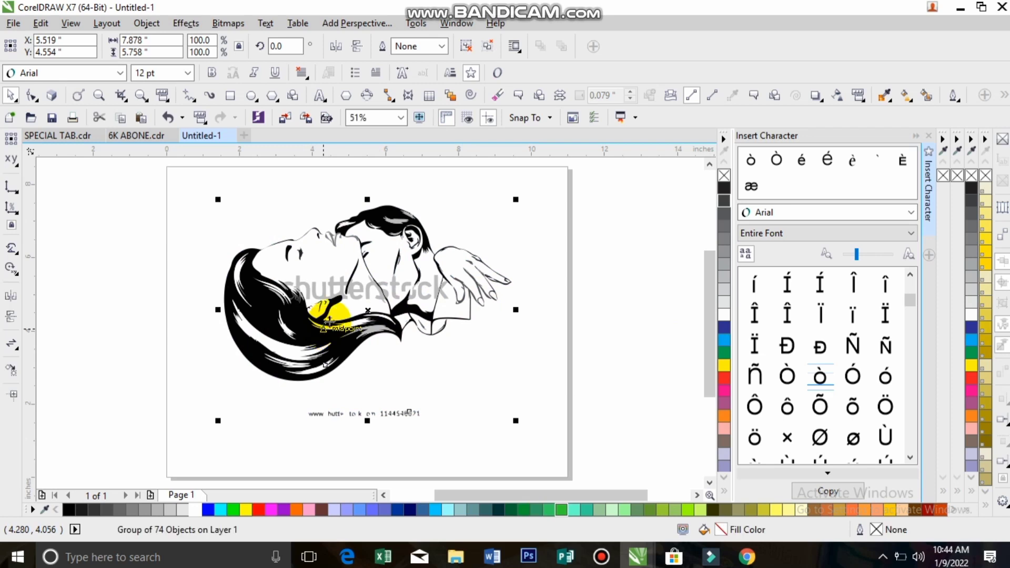
click(623, 258)
drag(288, 410, 552, 462)
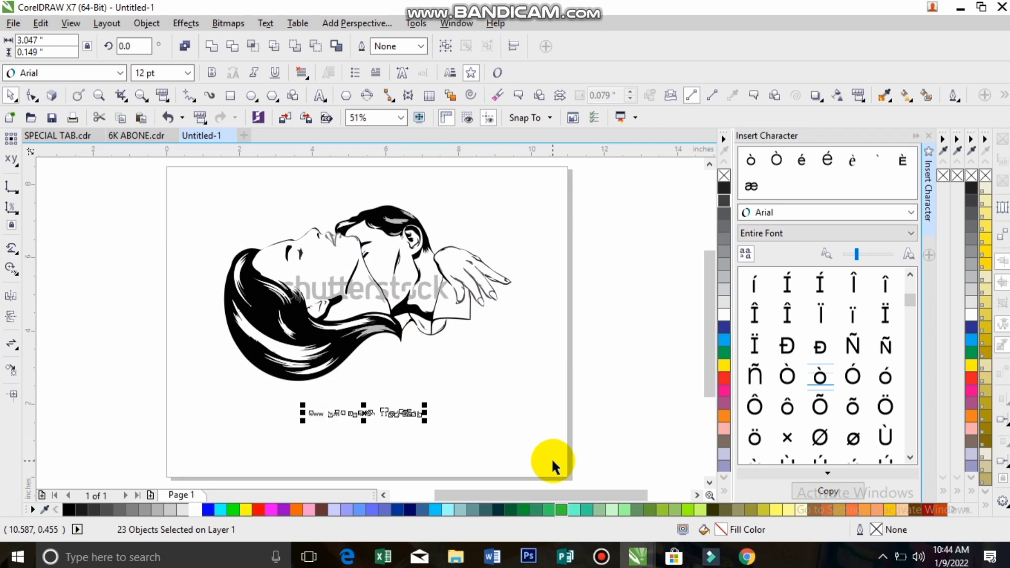
key(Delete)
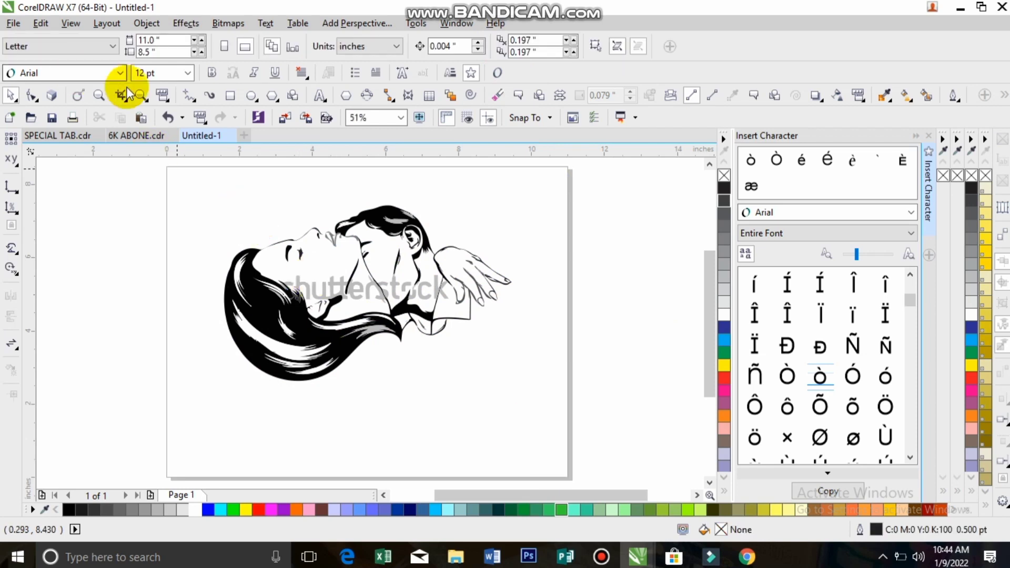
- Group the whole traced drawing of the couple and ungroup it into individual objects
click(141, 95)
drag(380, 297, 540, 397)
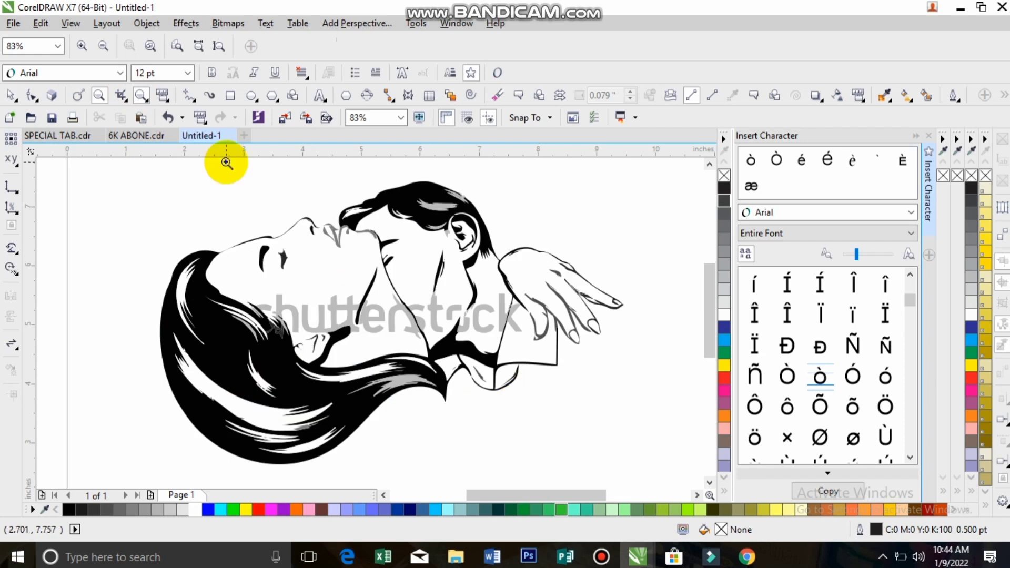
click(10, 96)
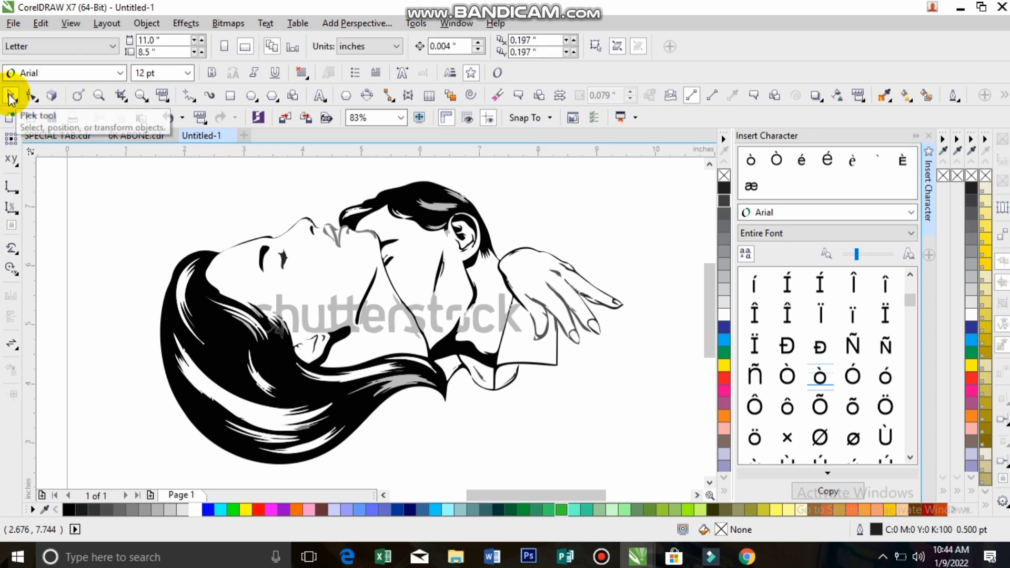
key(ctrl+a)
key(ctrl+g)
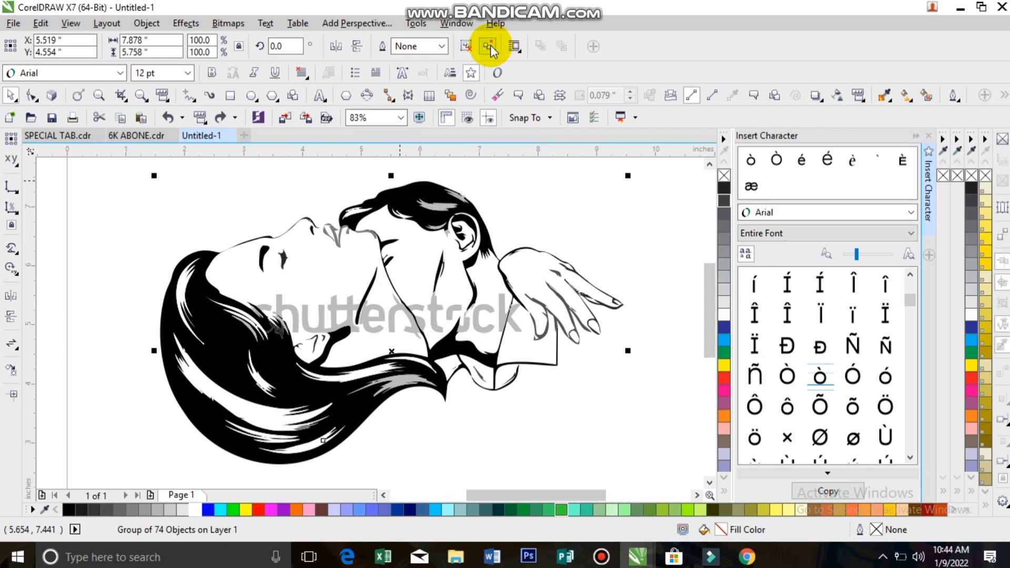
click(466, 47)
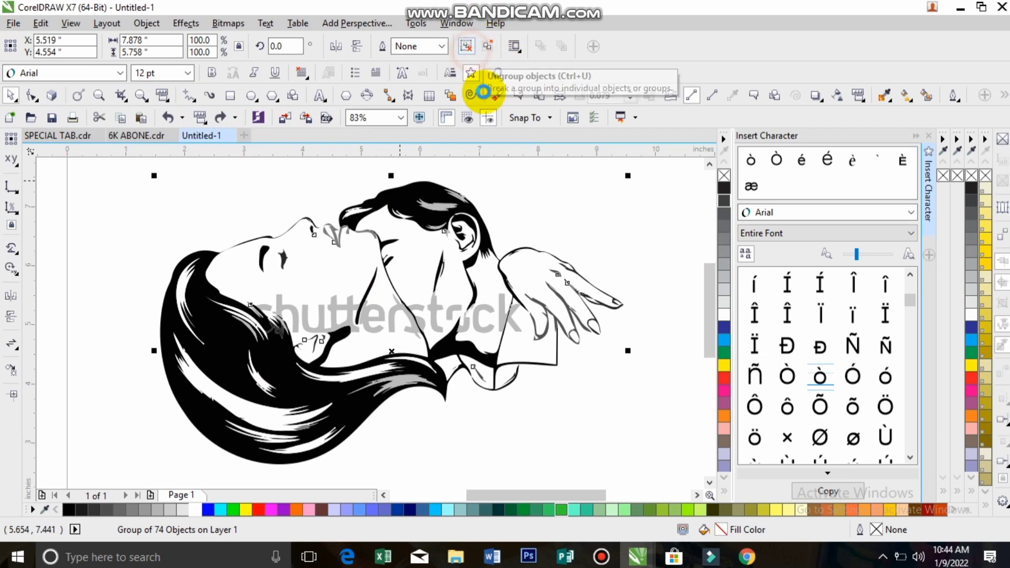
click(588, 222)
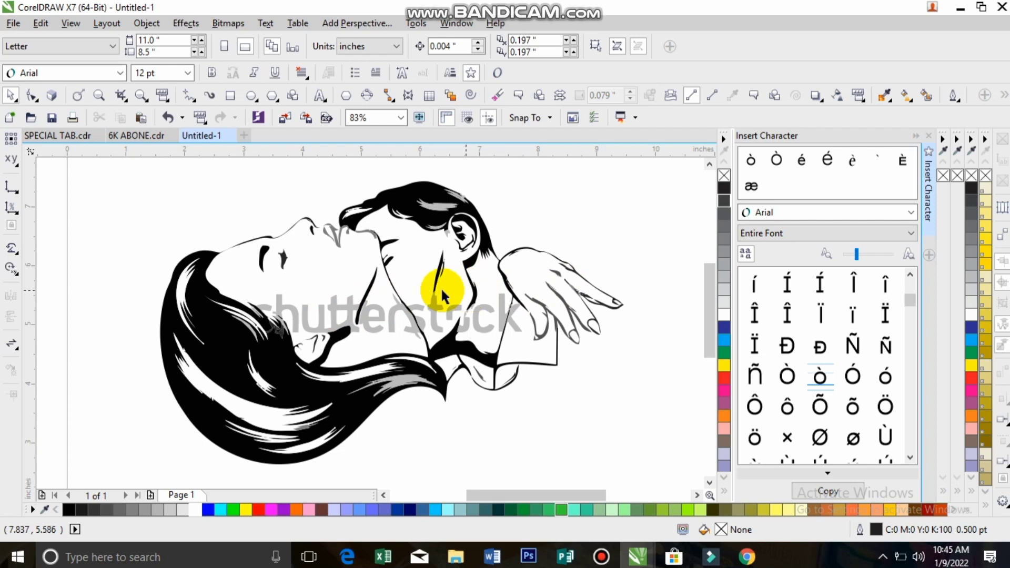
- Delete the gray watermark letters lying over the woman's cheek, jaw and neck
click(284, 311)
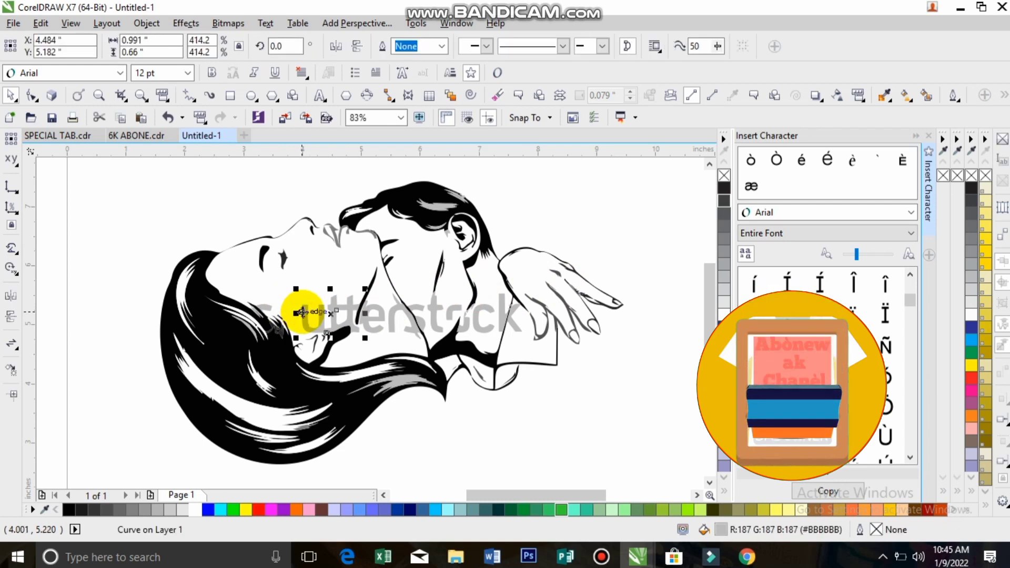
key(Delete)
click(371, 330)
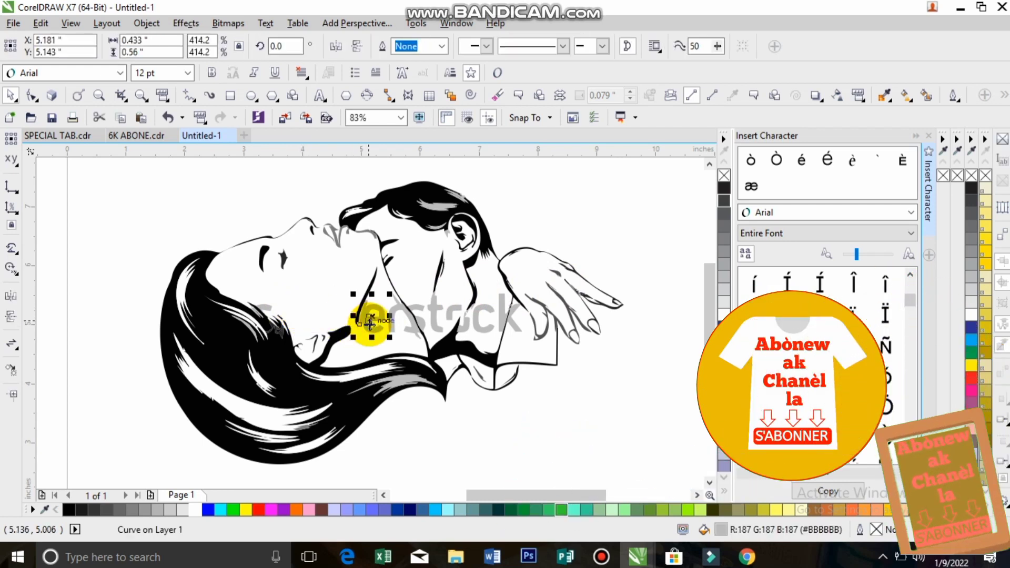
key(Delete)
click(390, 318)
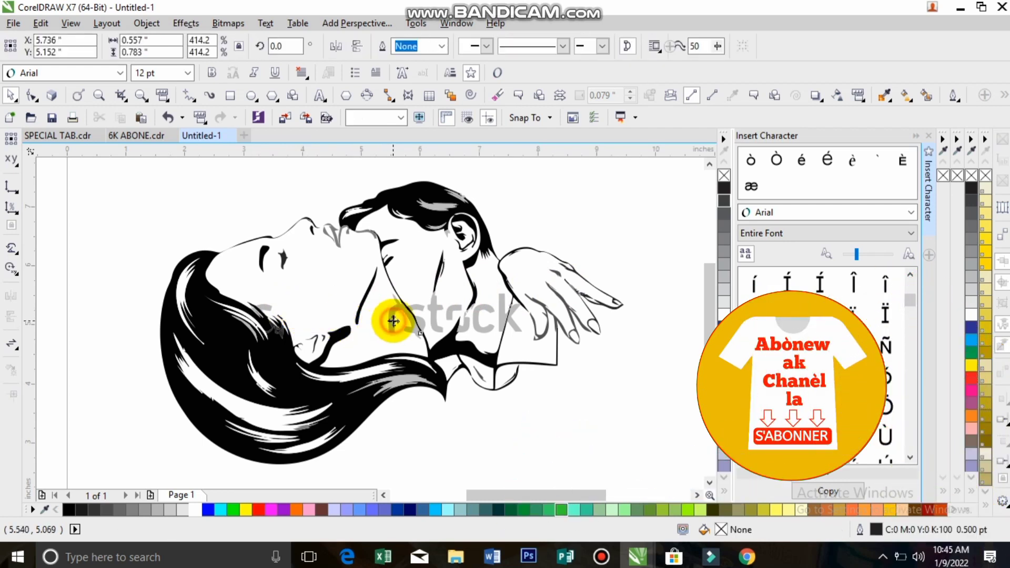
key(Delete)
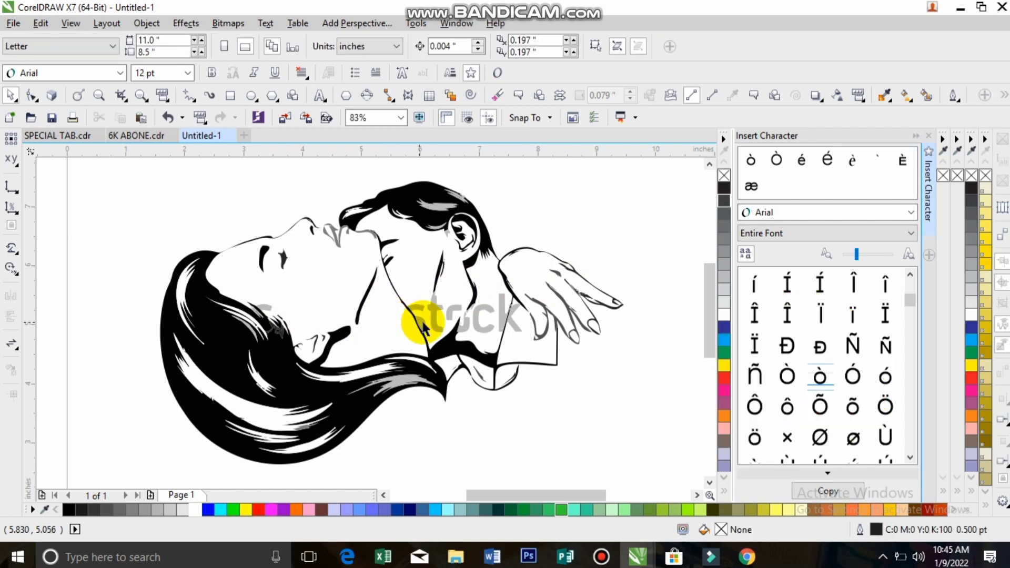
- Delete the gray watermark pieces between the woman's throat line and the man's jaw, including the s and t
click(422, 321)
key(Delete)
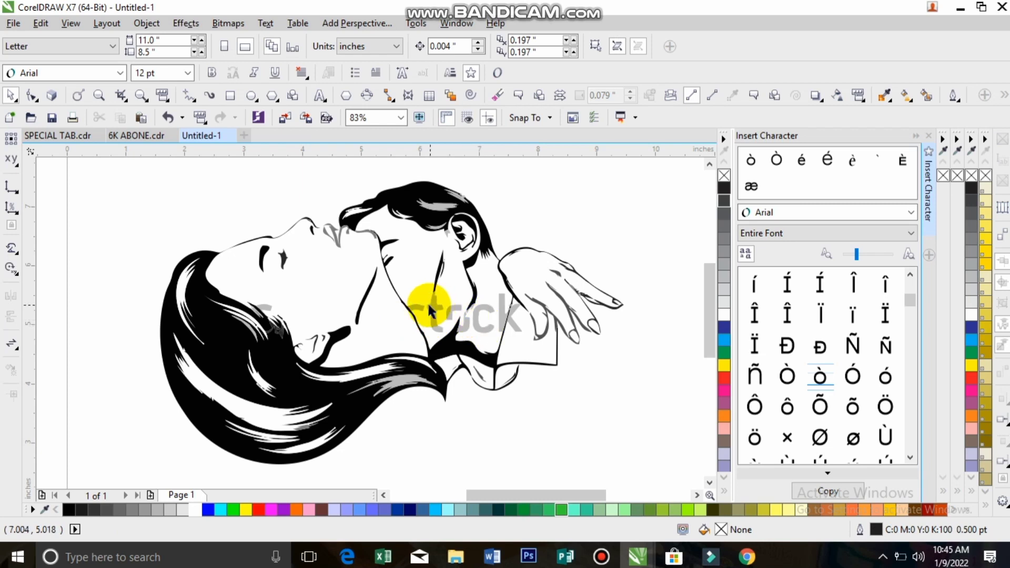
click(433, 309)
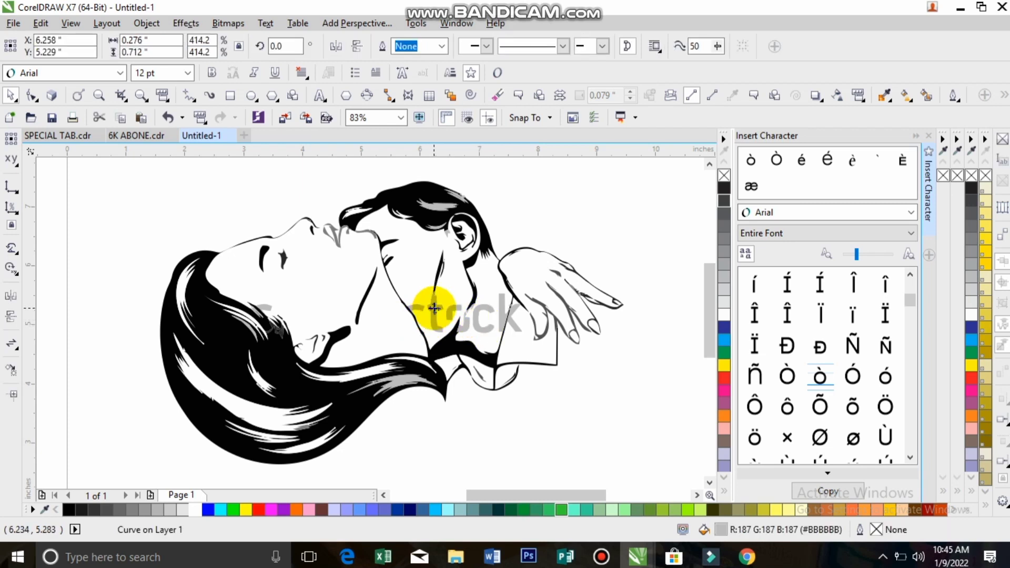
key(Delete)
click(416, 308)
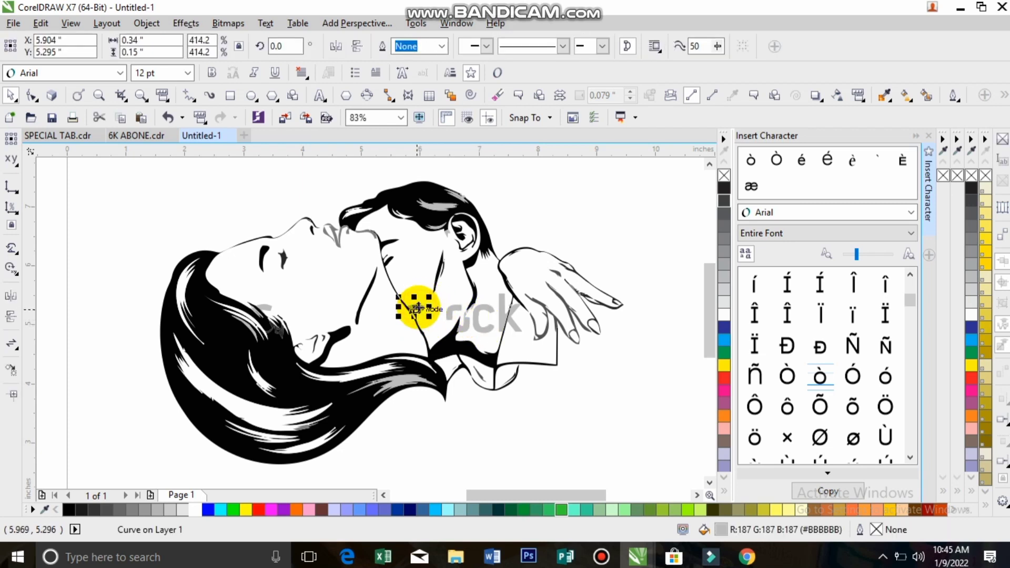
key(Delete)
- Delete the watermark letters o, c and k and the gray fragment beside the man's neck and collar
click(452, 310)
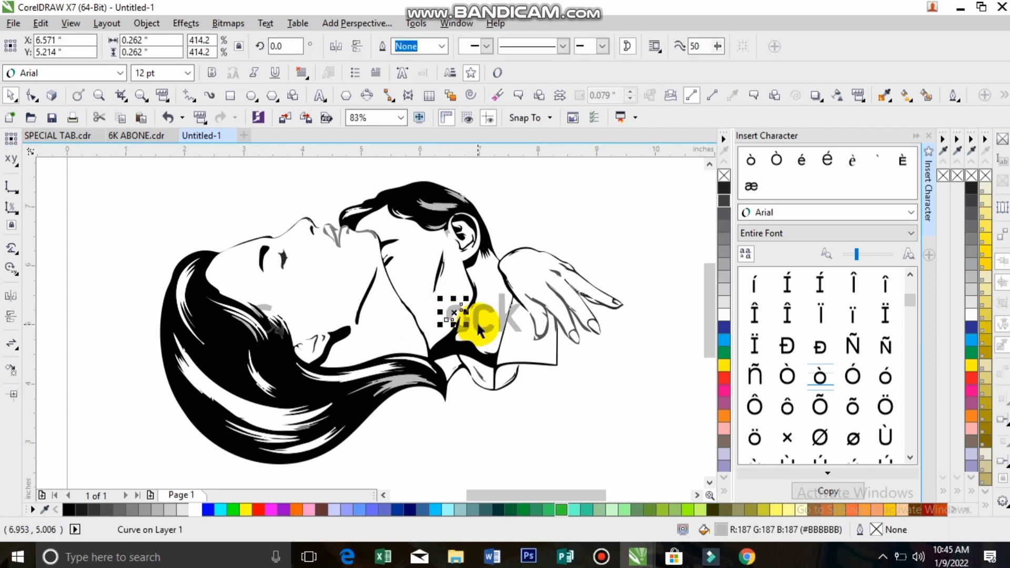
shift+click(511, 328)
shift+click(513, 328)
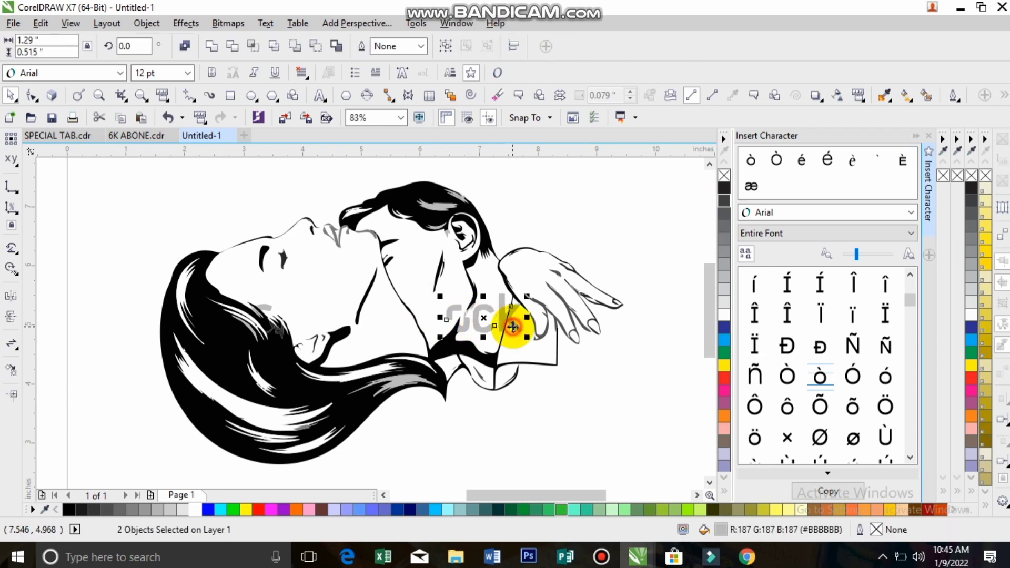
key(Delete)
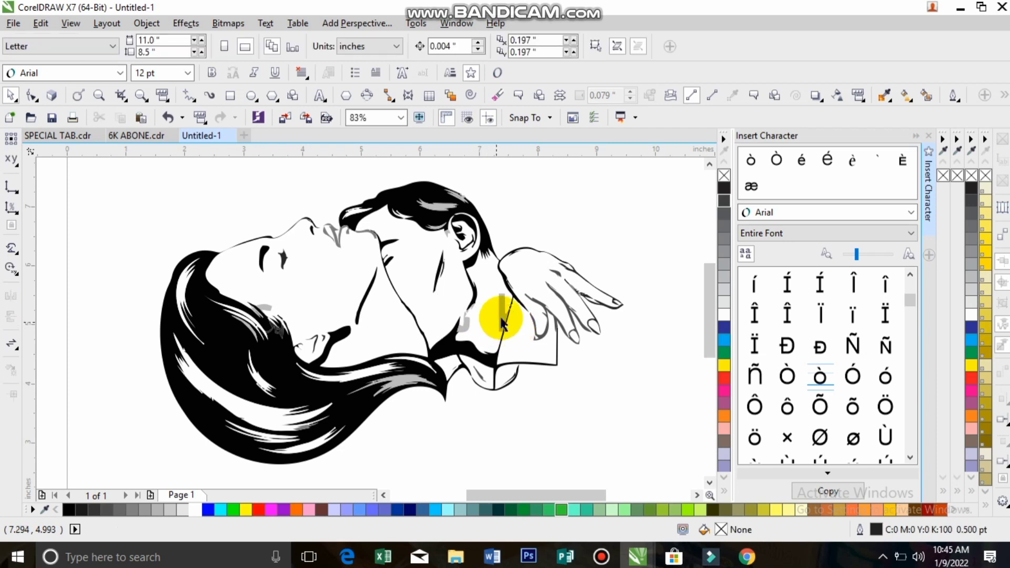
click(503, 319)
key(Delete)
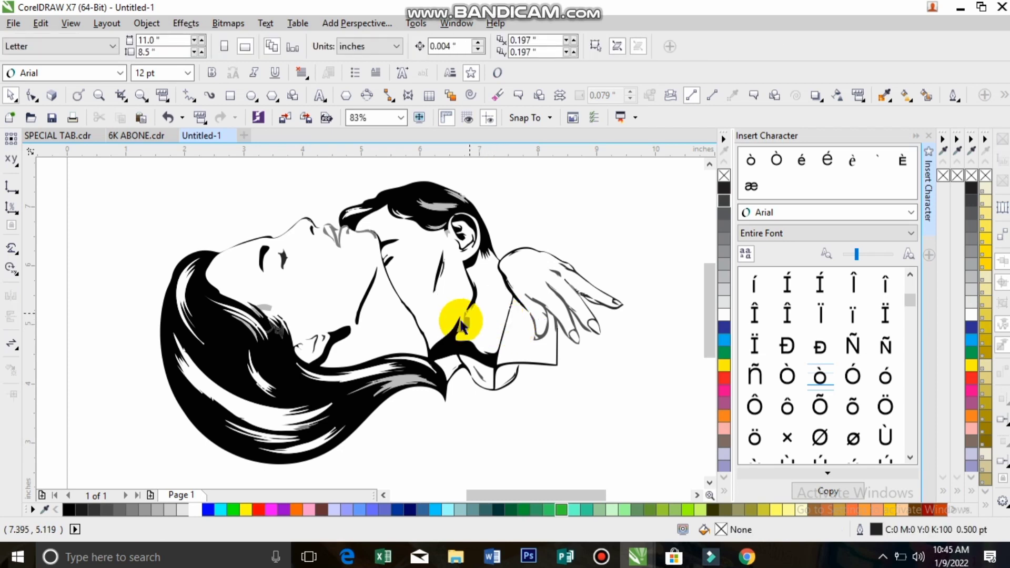
click(468, 324)
key(Delete)
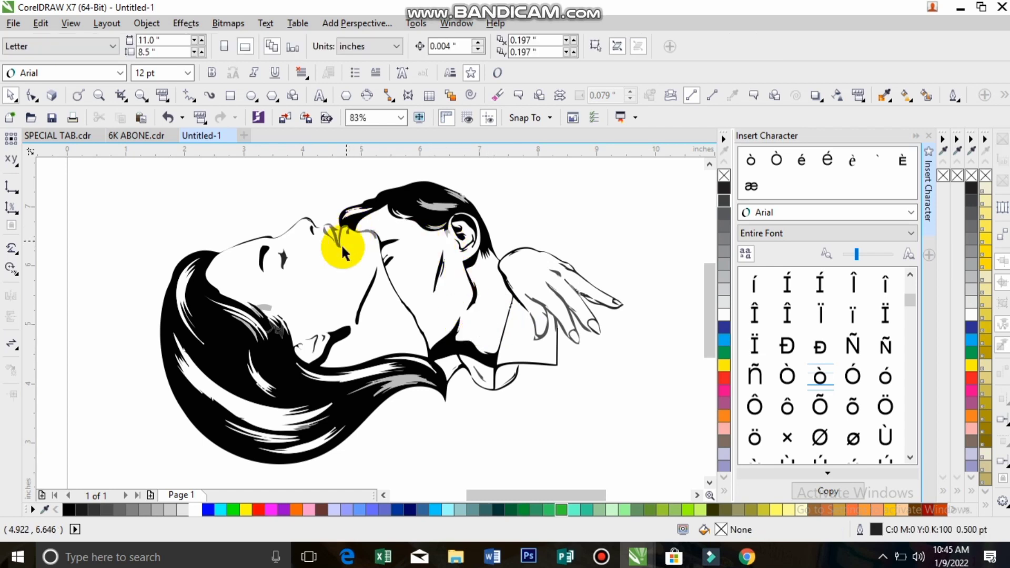
- Delete the gray patches in the lower sweep of the woman's hair
click(404, 380)
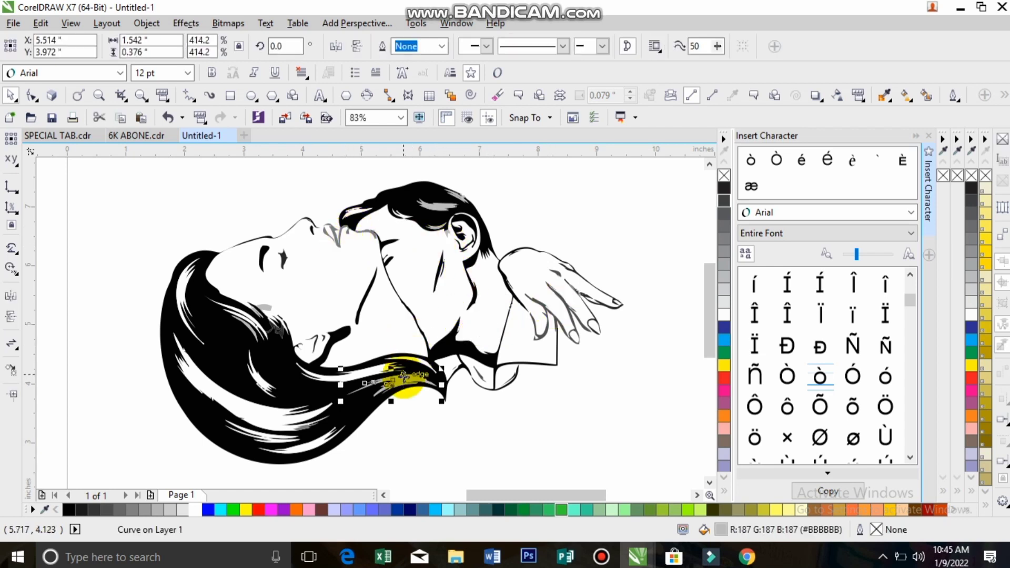
key(Delete)
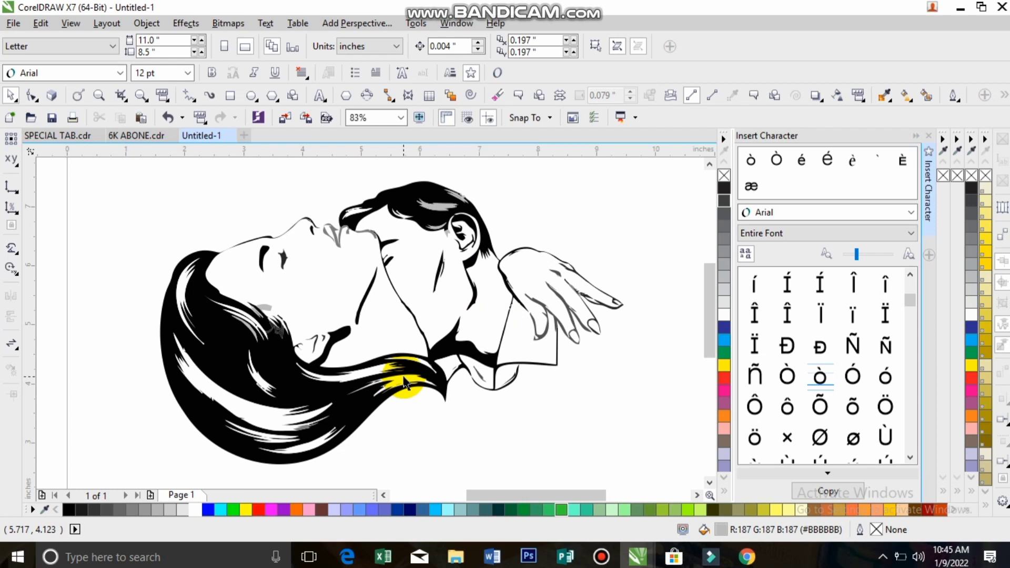
click(308, 428)
key(Delete)
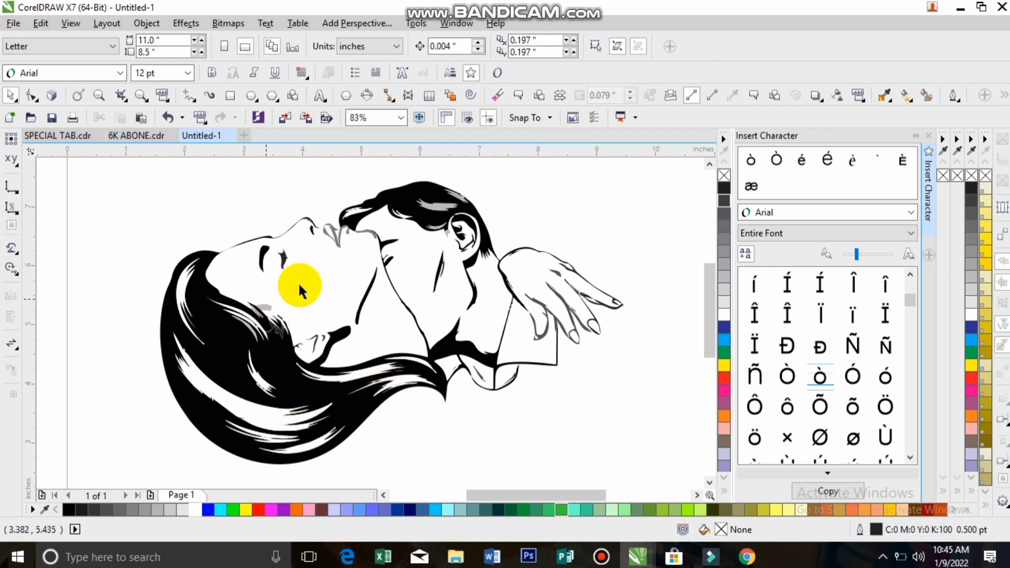
- Delete the gray watermark remnants in the woman's hair around her temple and ear
drag(300, 289, 266, 316)
click(266, 311)
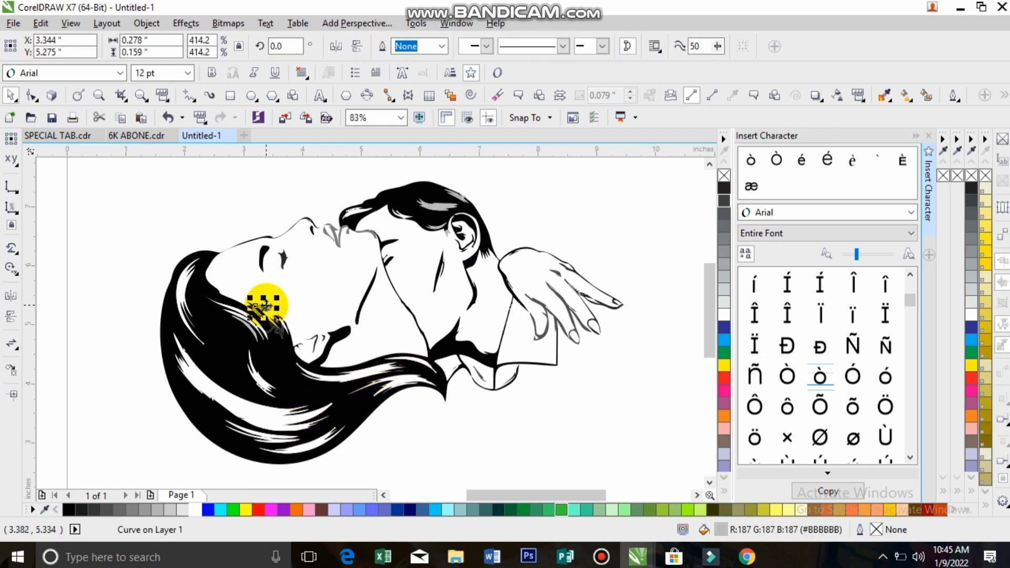
key(Delete)
click(256, 310)
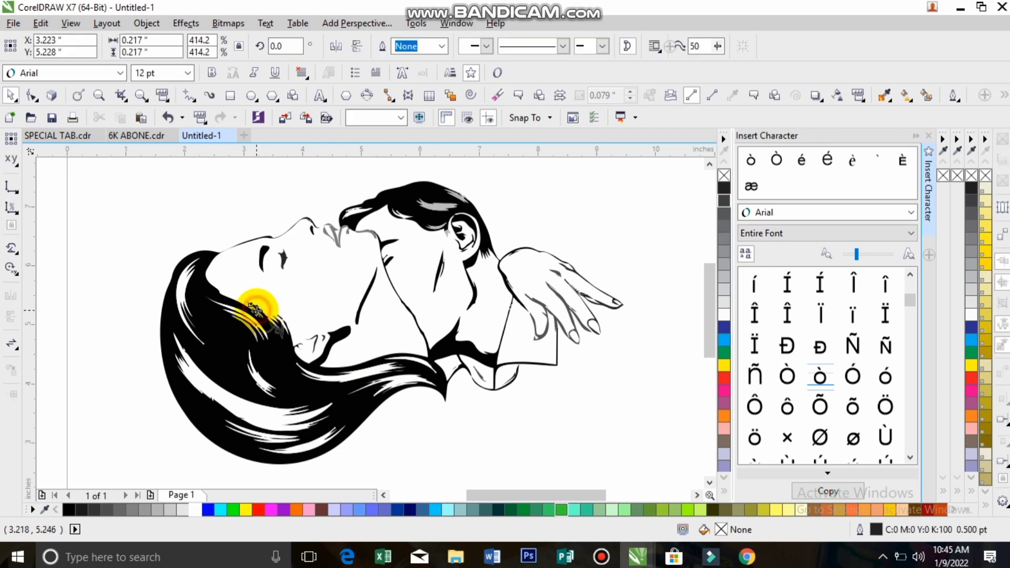
key(Delete)
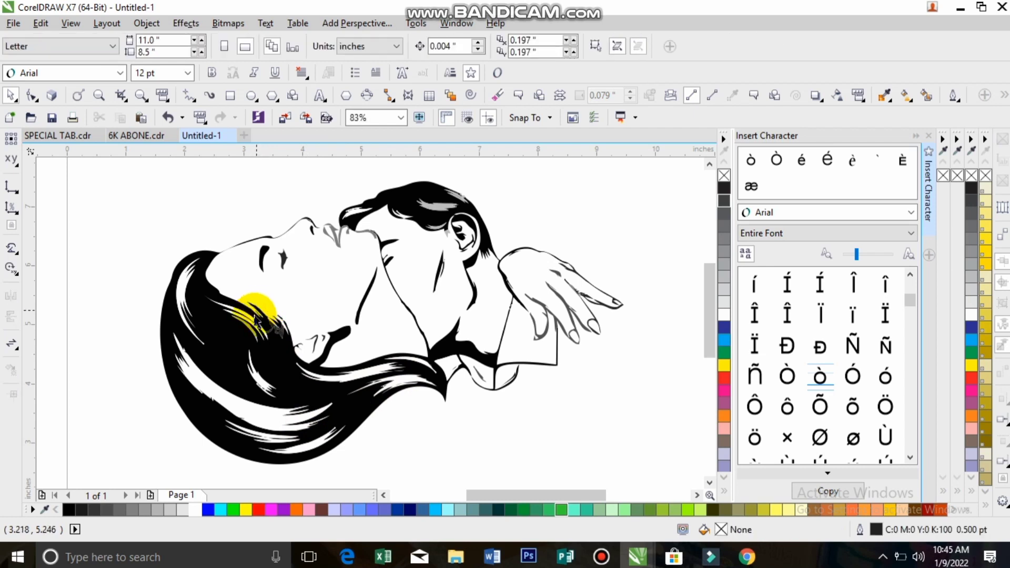
click(254, 335)
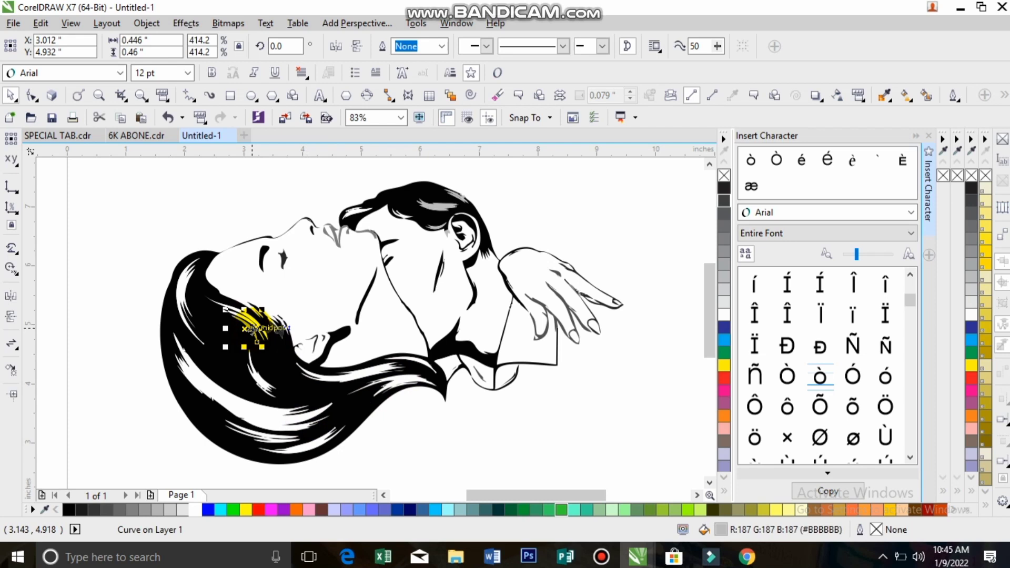
key(Delete)
click(277, 335)
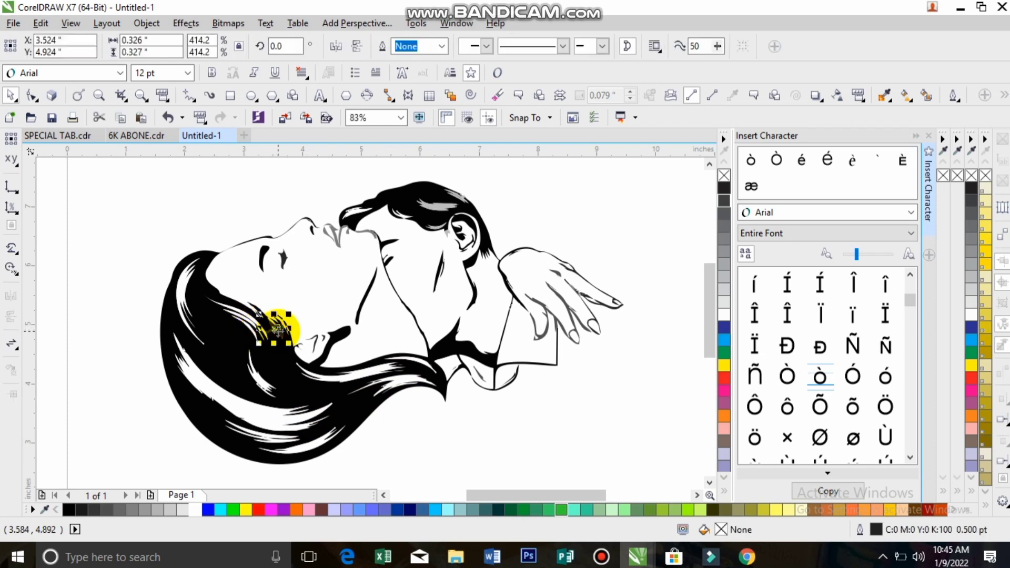
key(Delete)
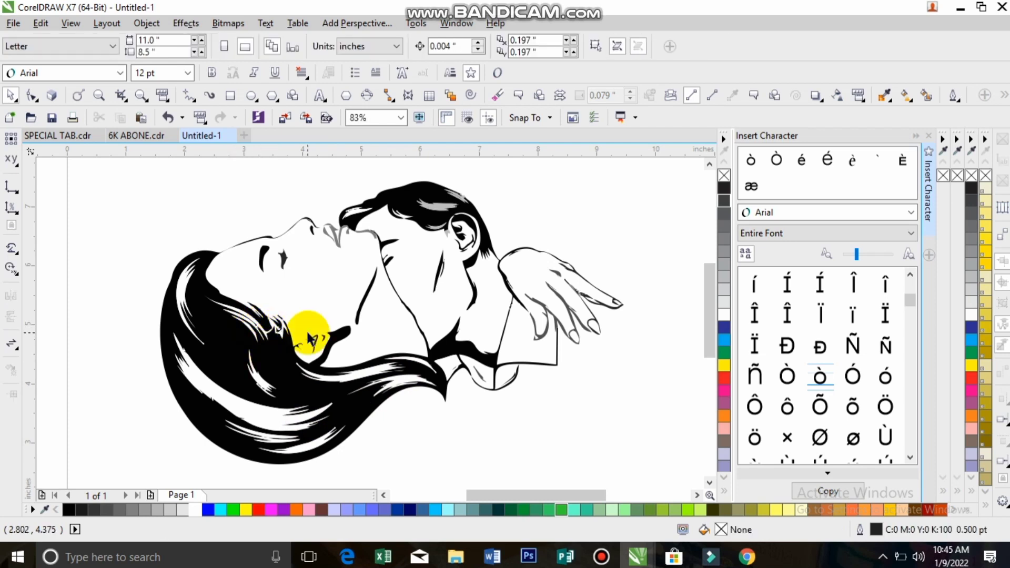
- Delete the gray highlight shapes in the man's hair above his ear
click(441, 214)
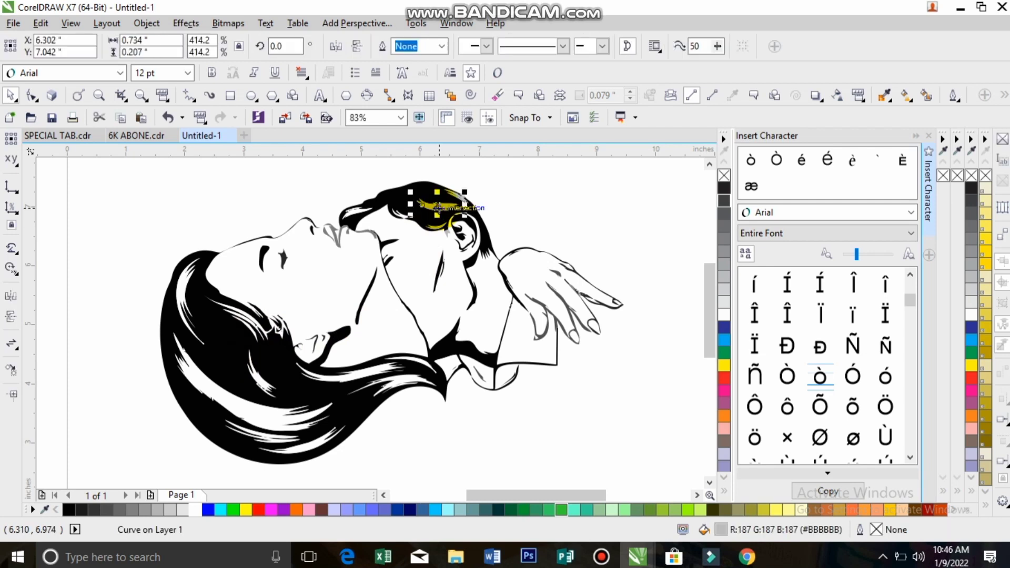
key(Delete)
click(459, 197)
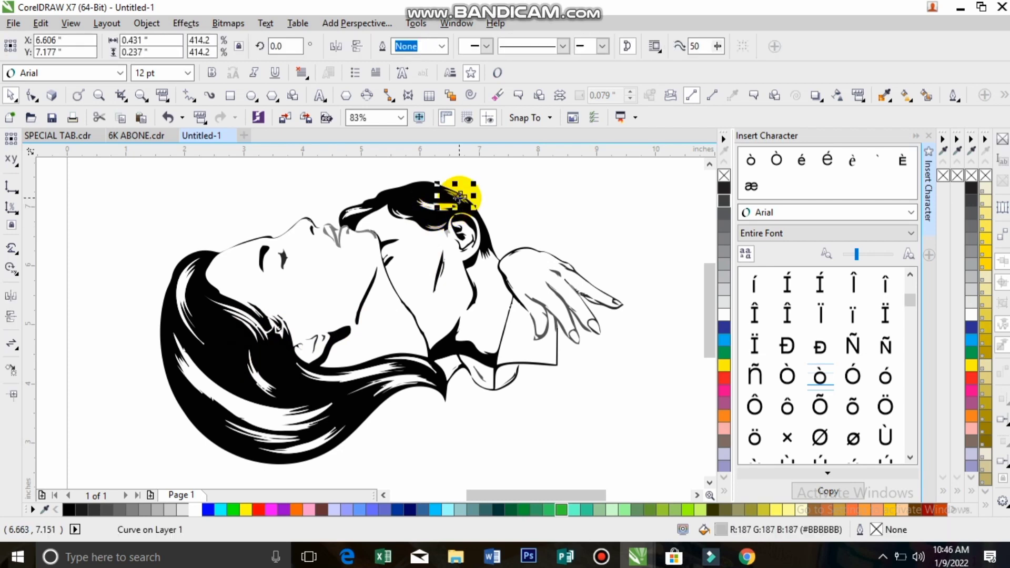
key(Delete)
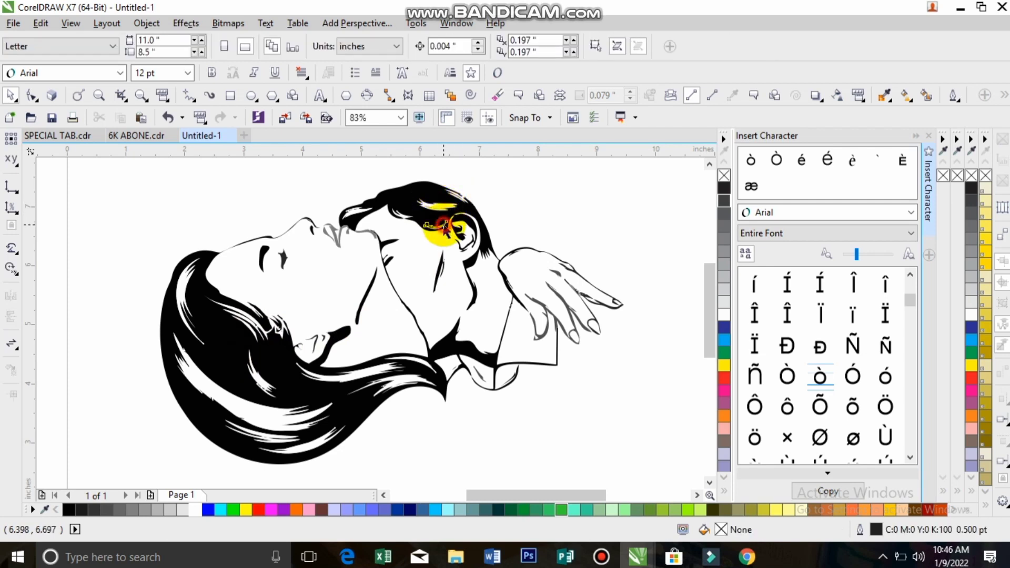
click(444, 225)
key(Delete)
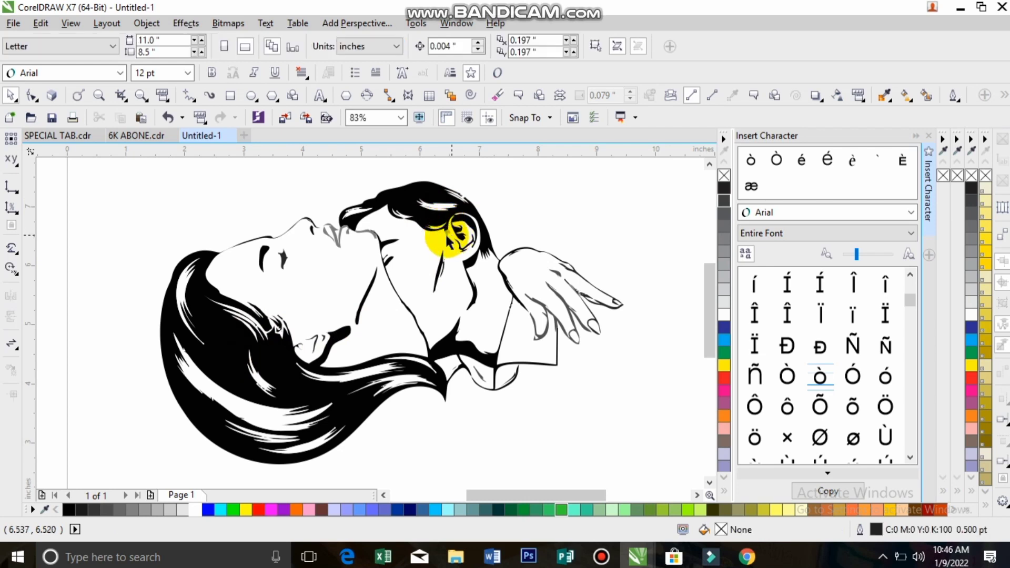
- Fill the small gray shape in front of the man's ear with black
click(447, 237)
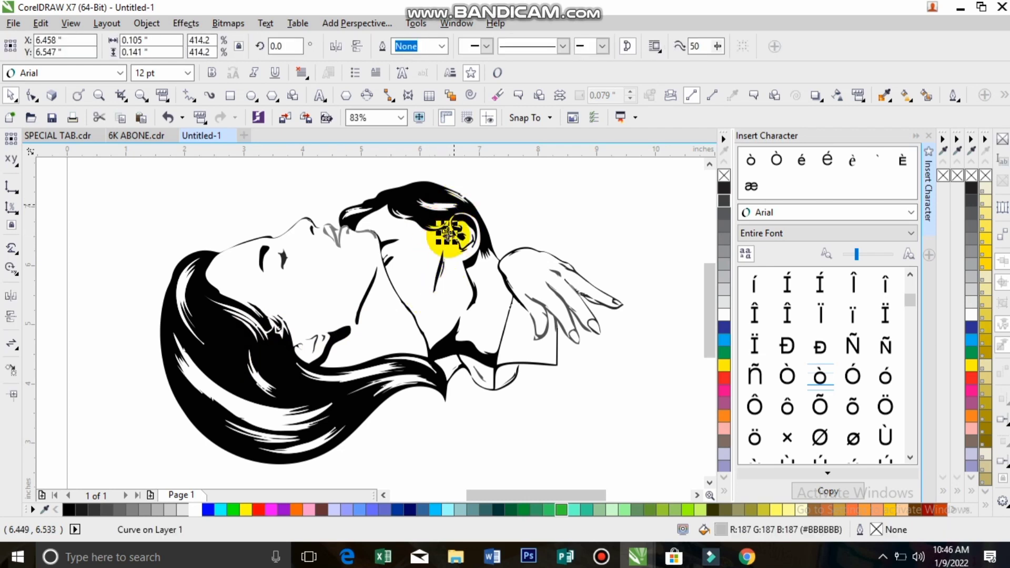
click(72, 506)
click(126, 401)
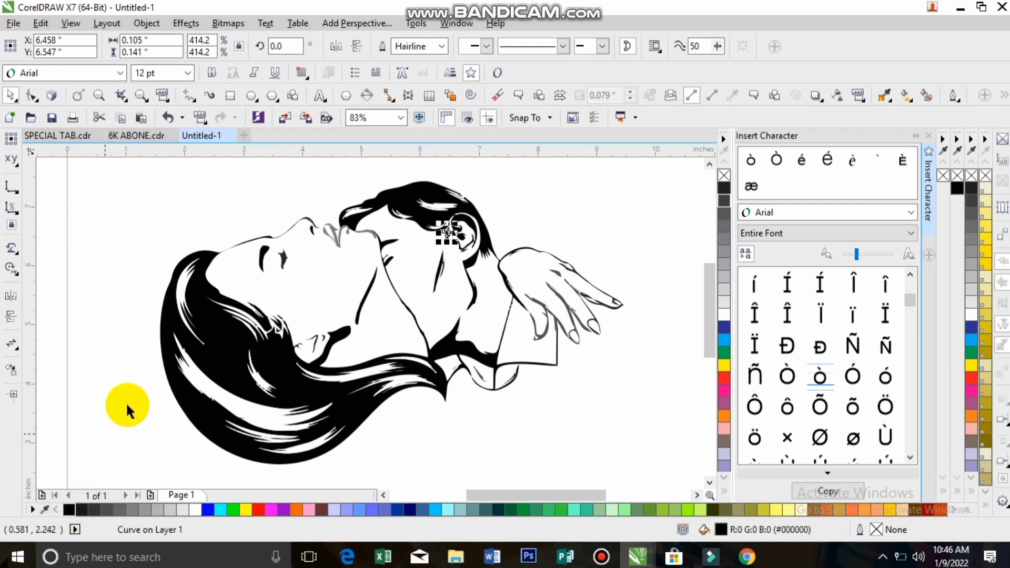
click(446, 257)
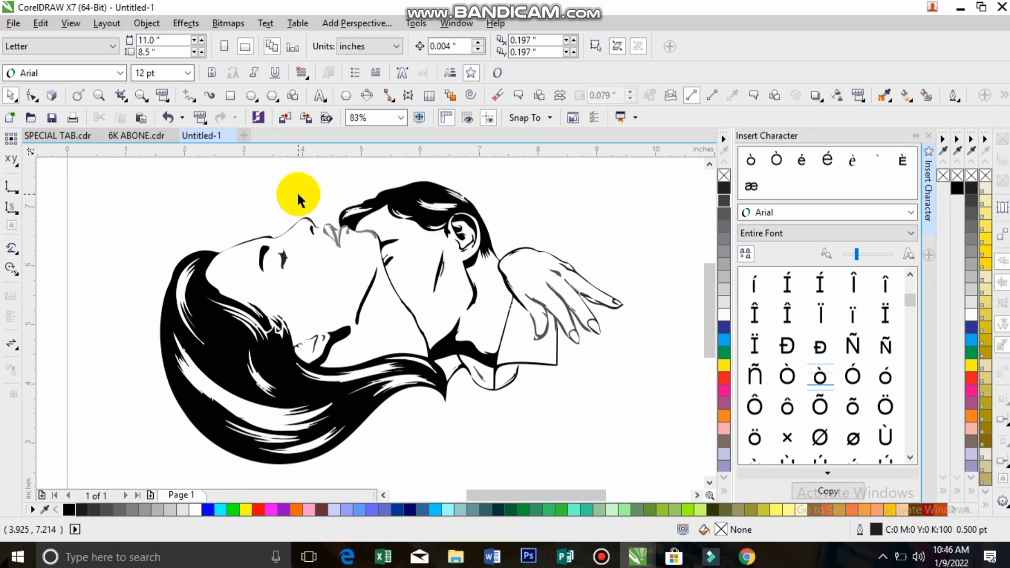
- Fill the small gray upper-lip shape on the woman's face with black and give it a black outline
click(100, 95)
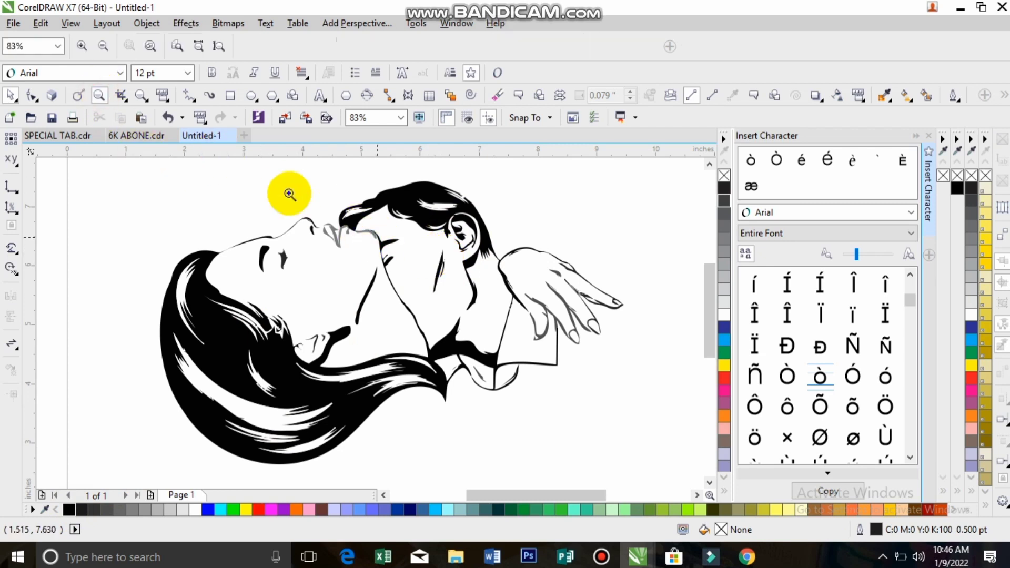
drag(246, 182, 478, 297)
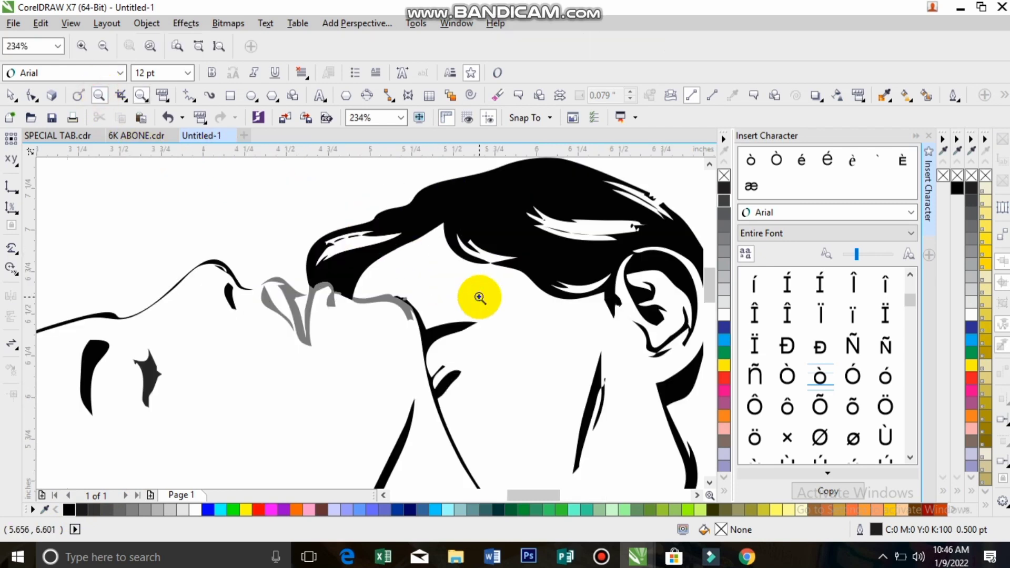
click(10, 97)
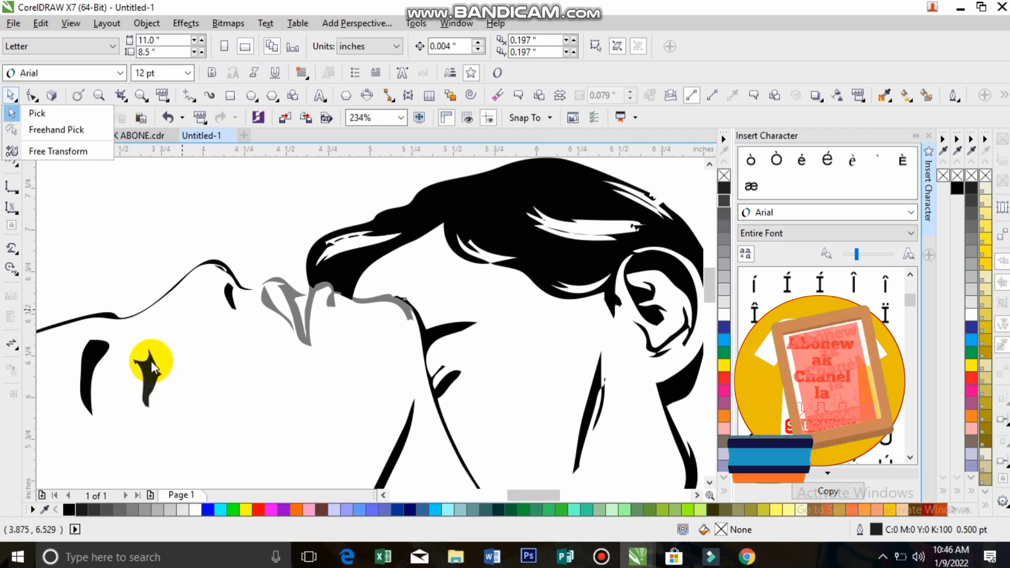
click(156, 375)
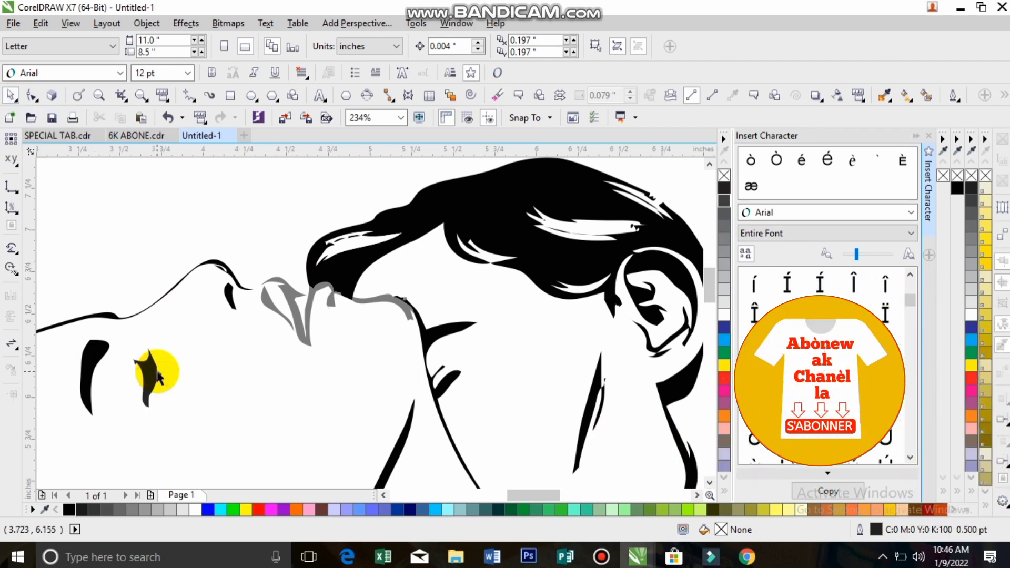
click(274, 304)
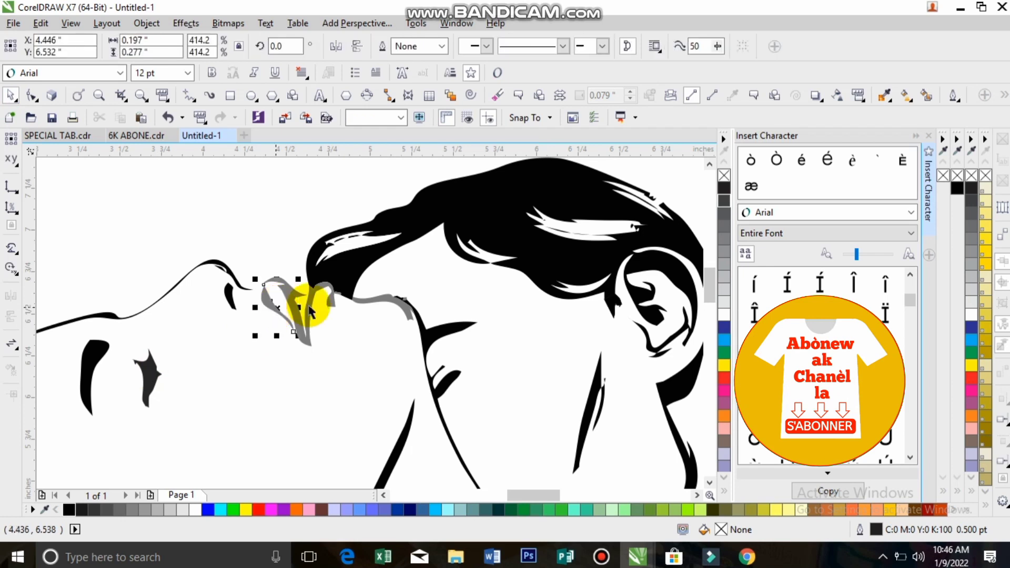
click(71, 507)
click(145, 221)
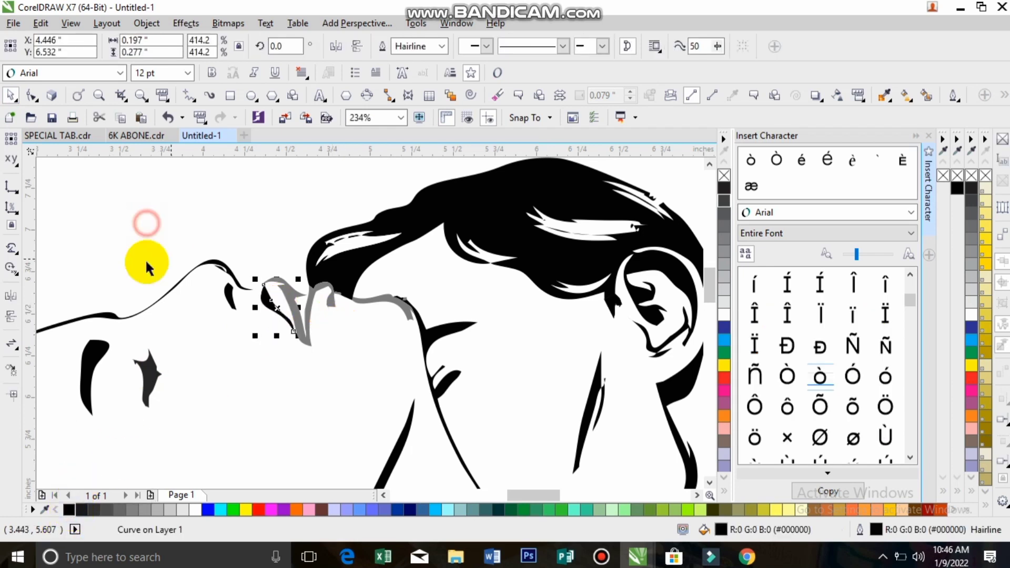
- Fill the main line-art curve and the dark gray shape of the woman's eye with black
click(152, 300)
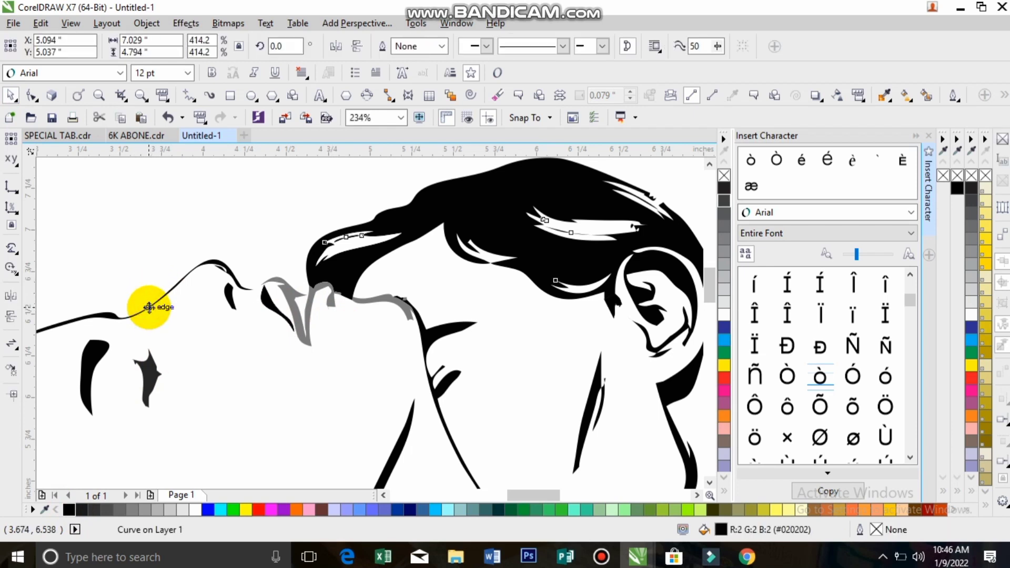
click(70, 509)
click(121, 246)
click(149, 364)
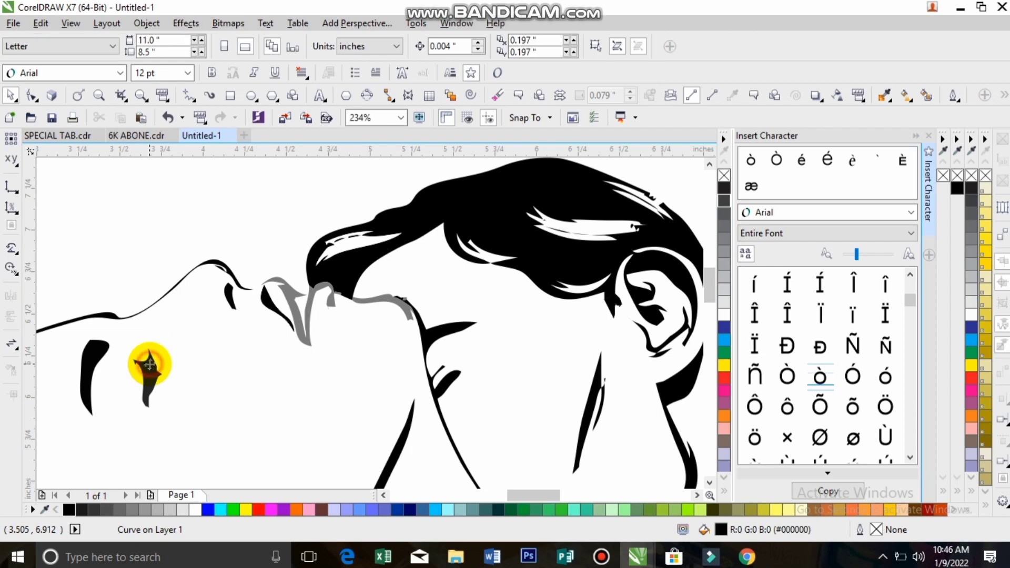
click(69, 508)
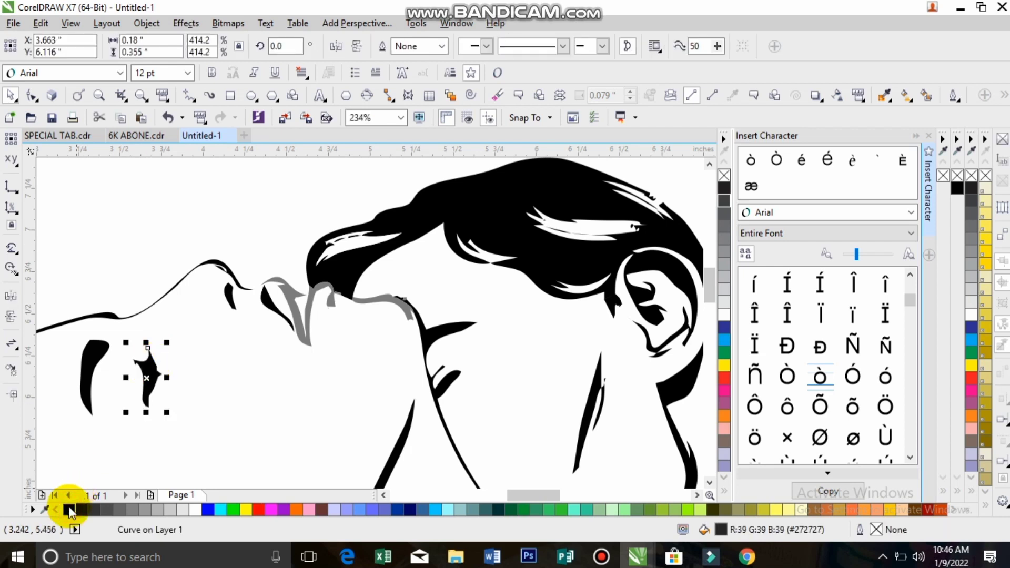
click(143, 205)
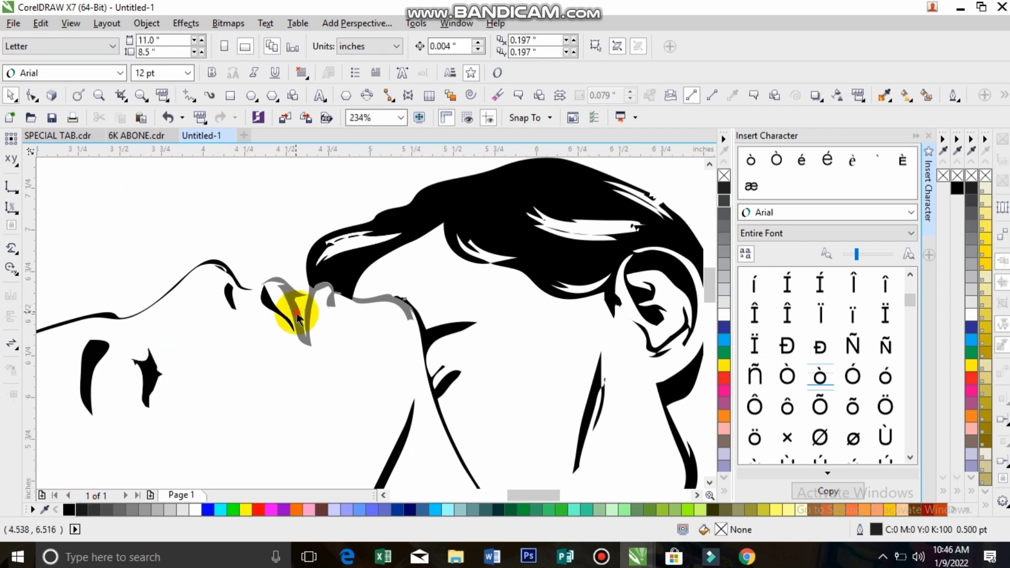
- Fill the remaining gray shape of the woman's lips with black and apply a black outline
click(282, 305)
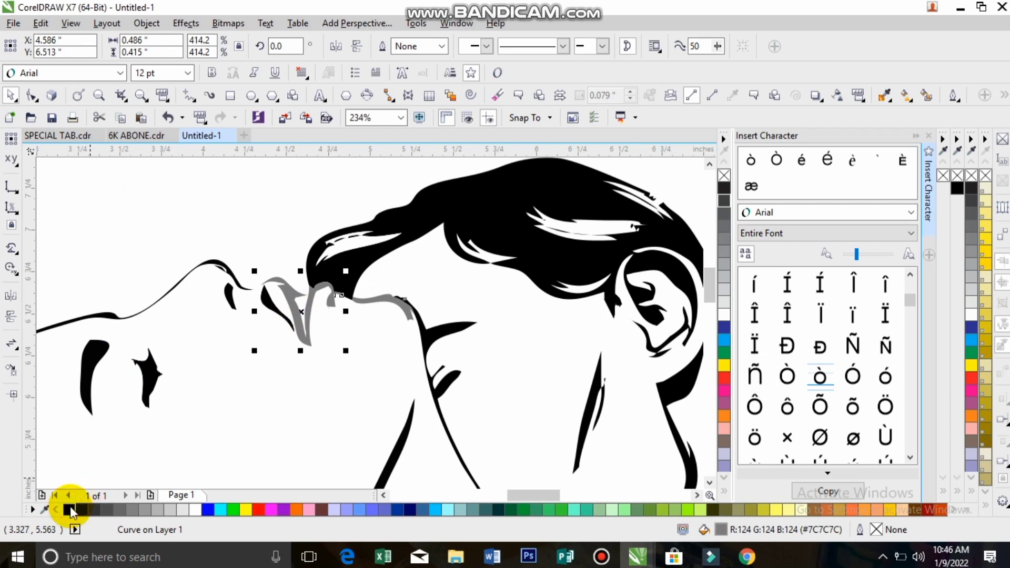
click(70, 509)
right_click(70, 509)
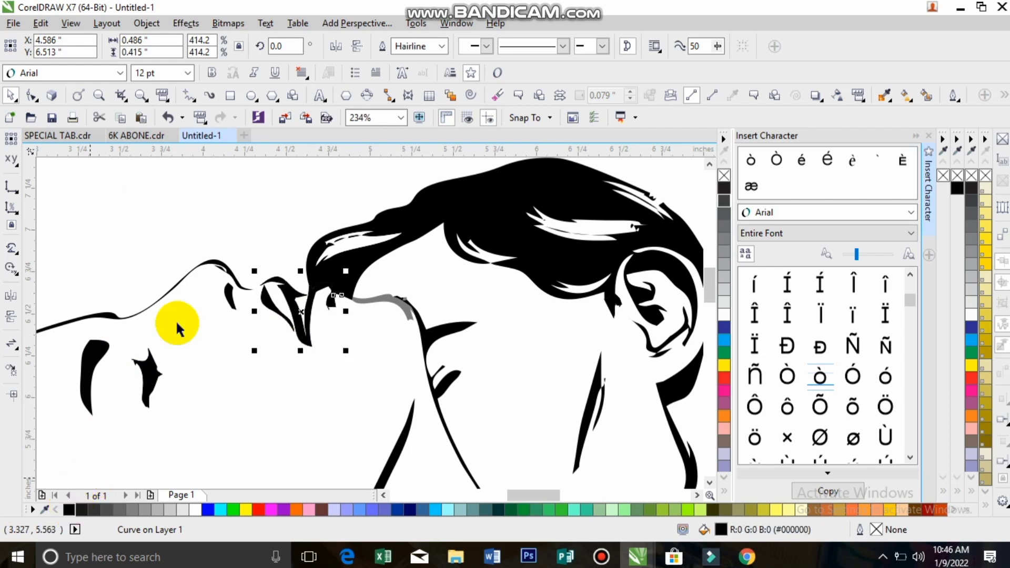
click(234, 232)
- Fill the gray contour along the woman's chin with black and apply a black outline
click(372, 298)
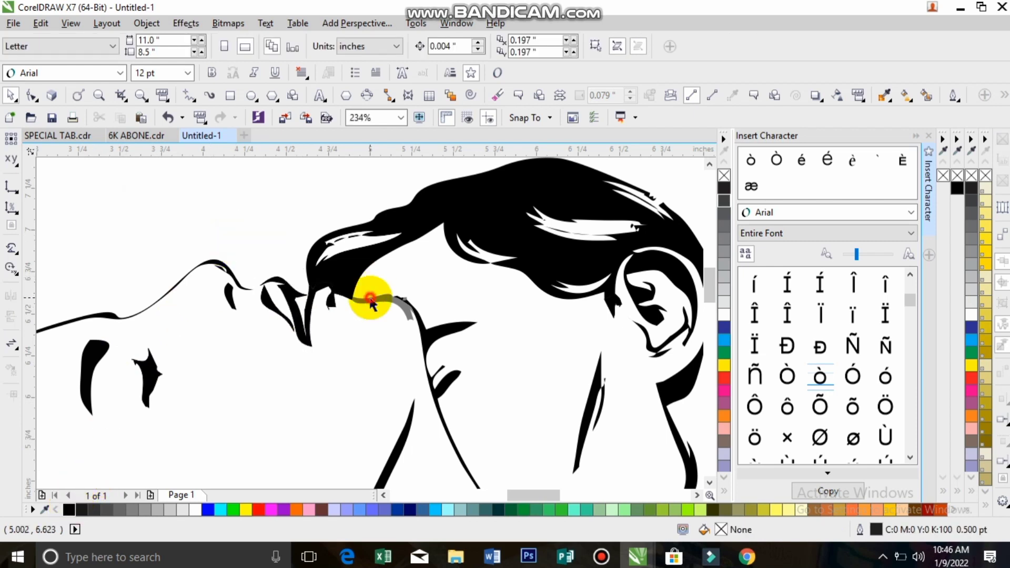
click(68, 510)
right_click(68, 510)
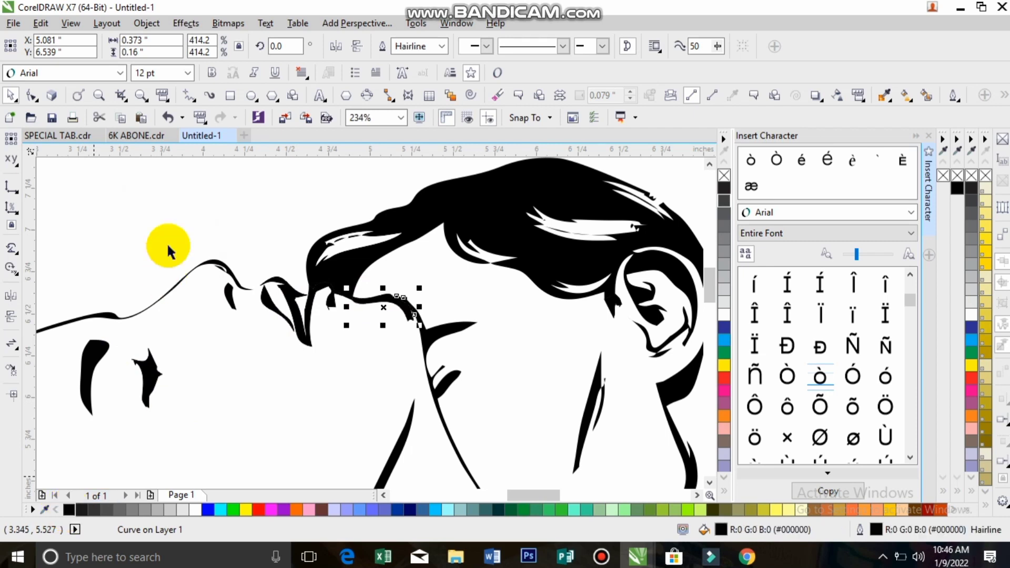
click(253, 237)
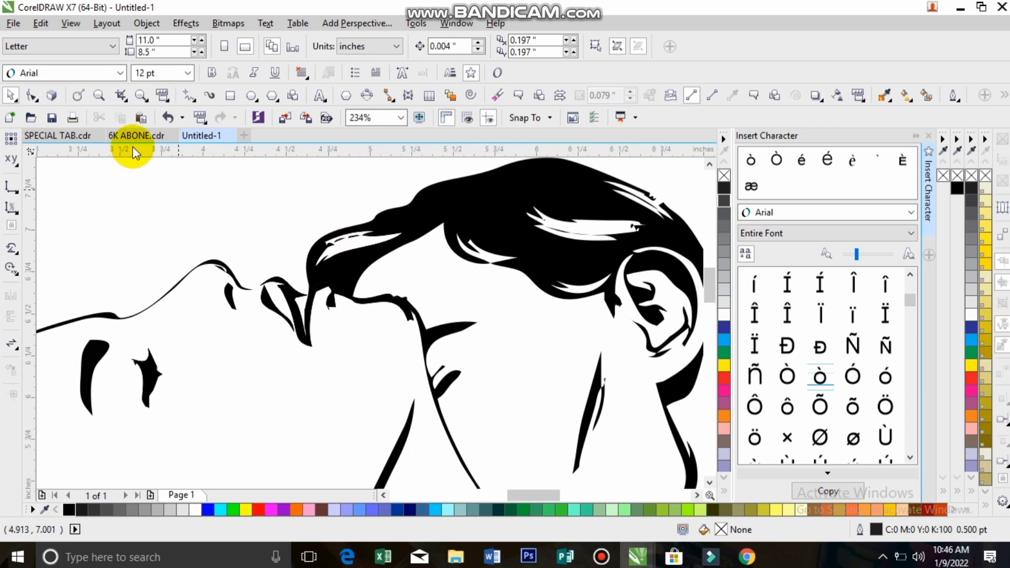
- Fill the gray curve forming the lower fingers of the hand with black and apply a black outline
click(141, 96)
right_click(203, 266)
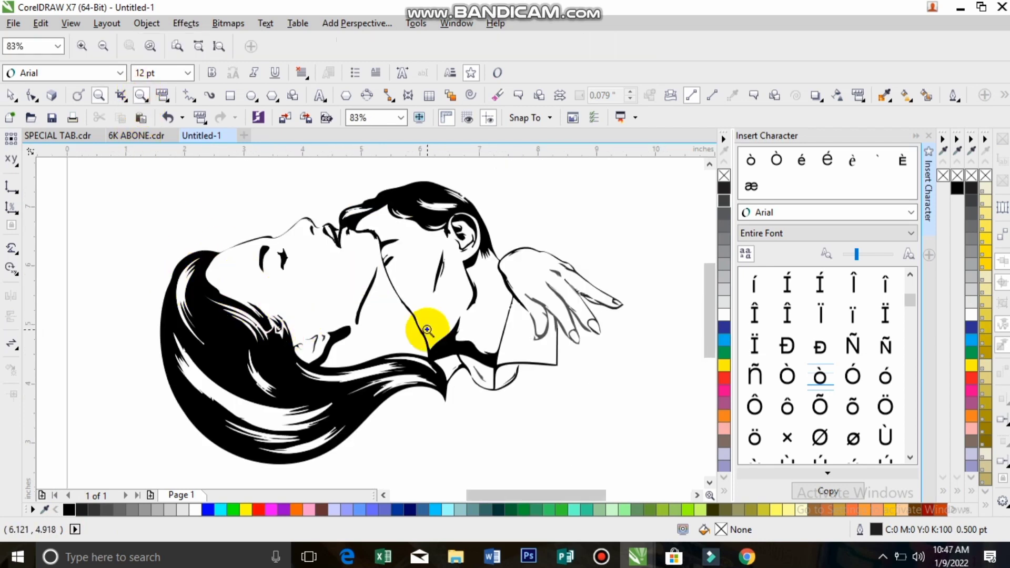
drag(481, 235, 582, 349)
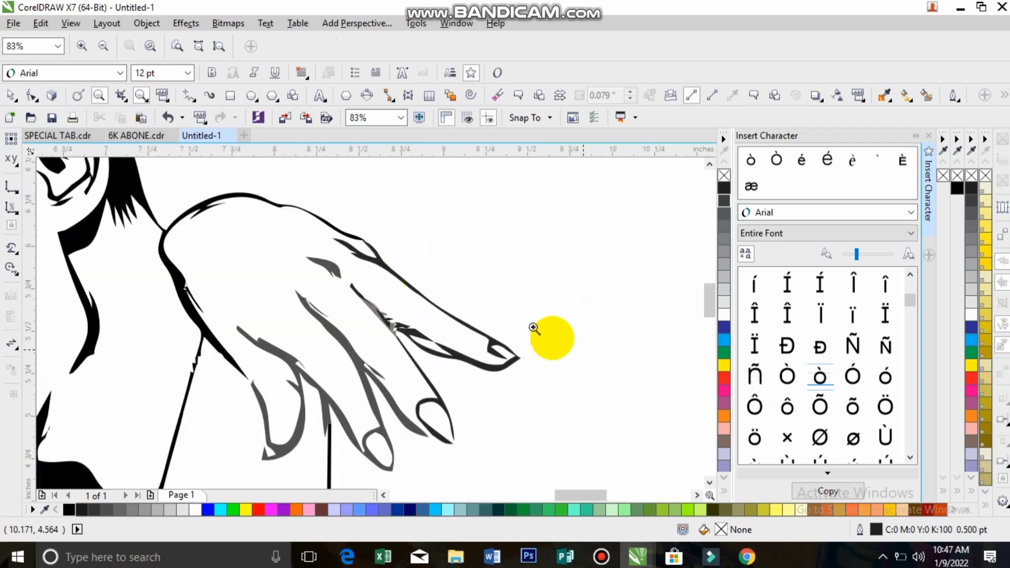
click(10, 95)
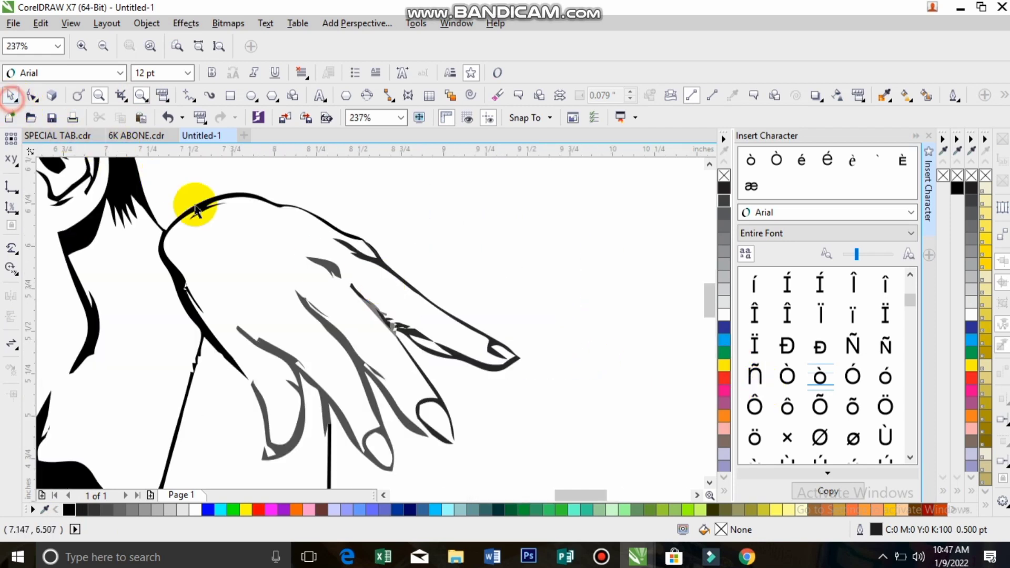
click(272, 351)
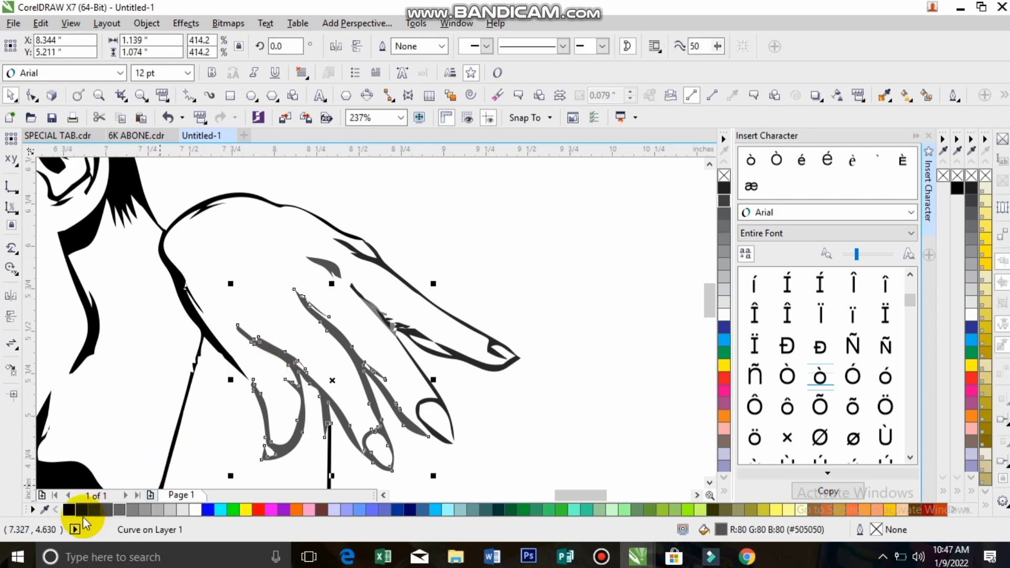
click(66, 509)
right_click(67, 509)
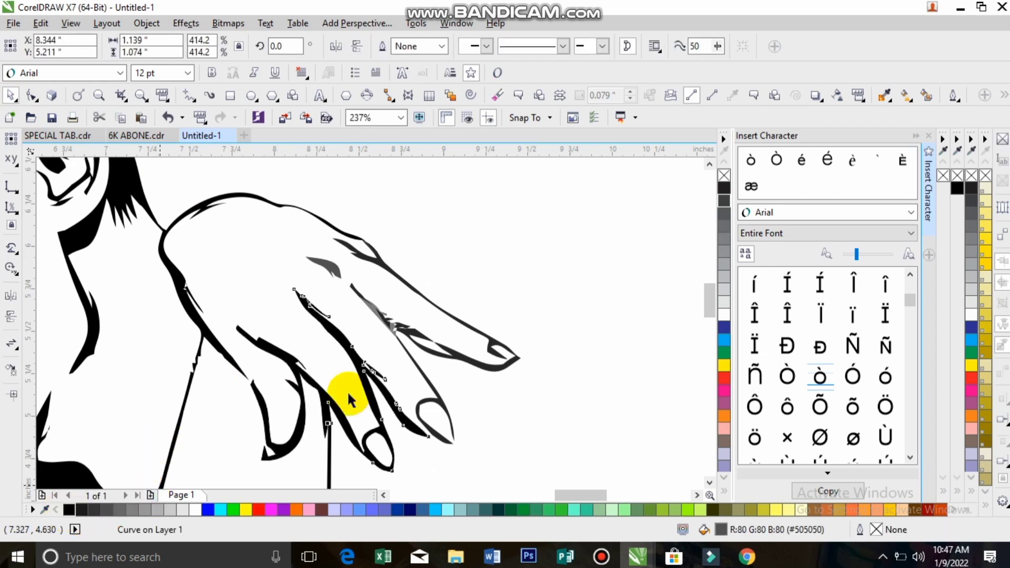
- Fill the dark gray curve forming the two outstretched upper fingers with black and give it a black outline
click(444, 437)
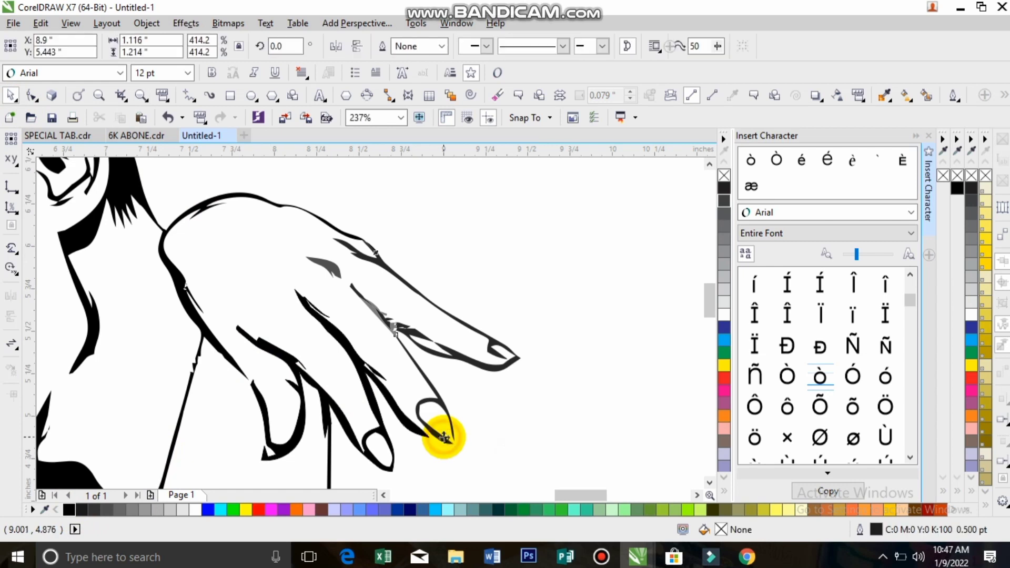
click(68, 511)
right_click(69, 510)
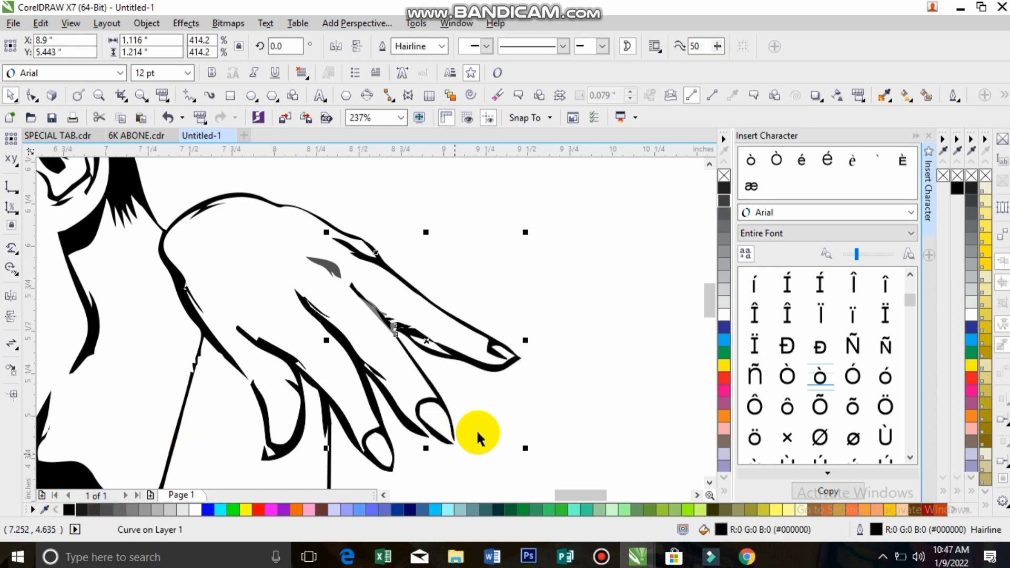
click(477, 432)
- Move the node at the second outstretched finger's tip slightly to refine the fingertip contour
double_click(452, 434)
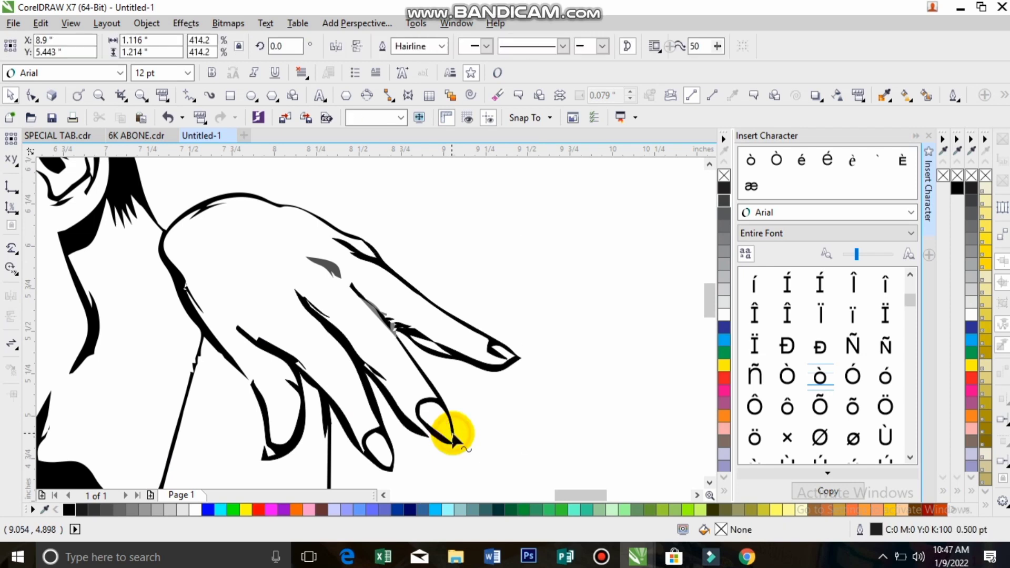
click(451, 437)
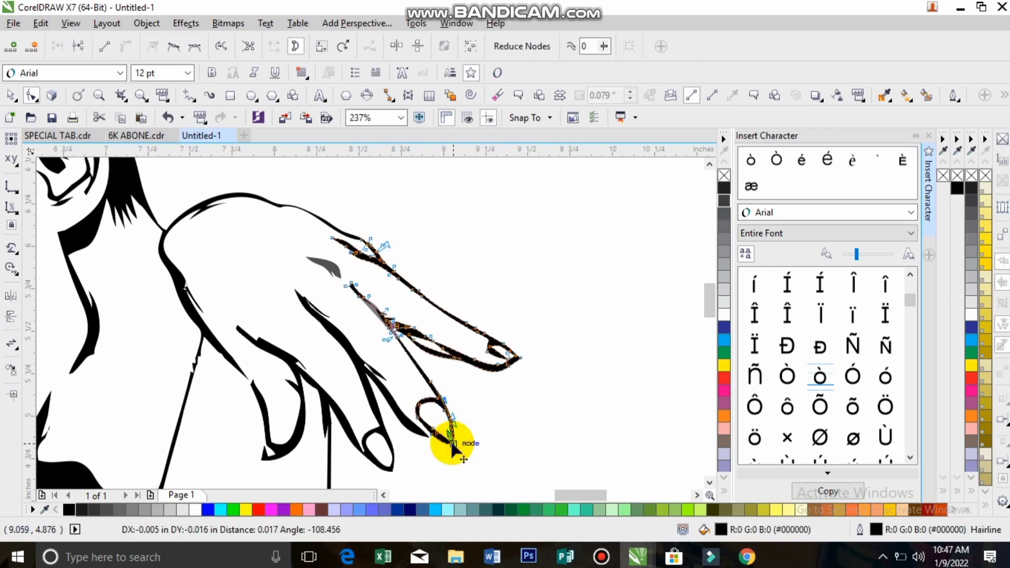
click(10, 95)
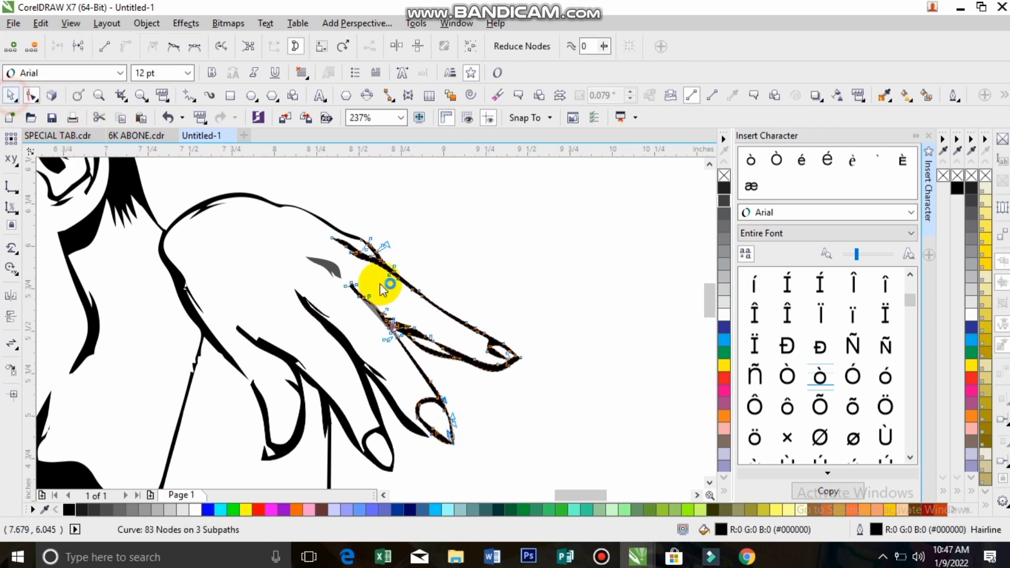
click(607, 316)
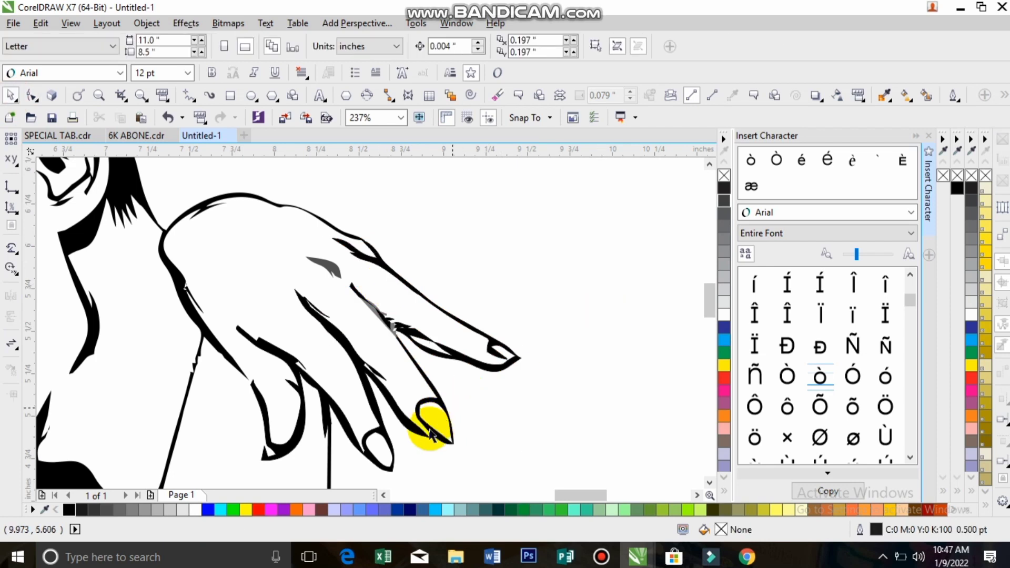
- Fill the small gray knuckle mark on the back of the hand with black
double_click(325, 264)
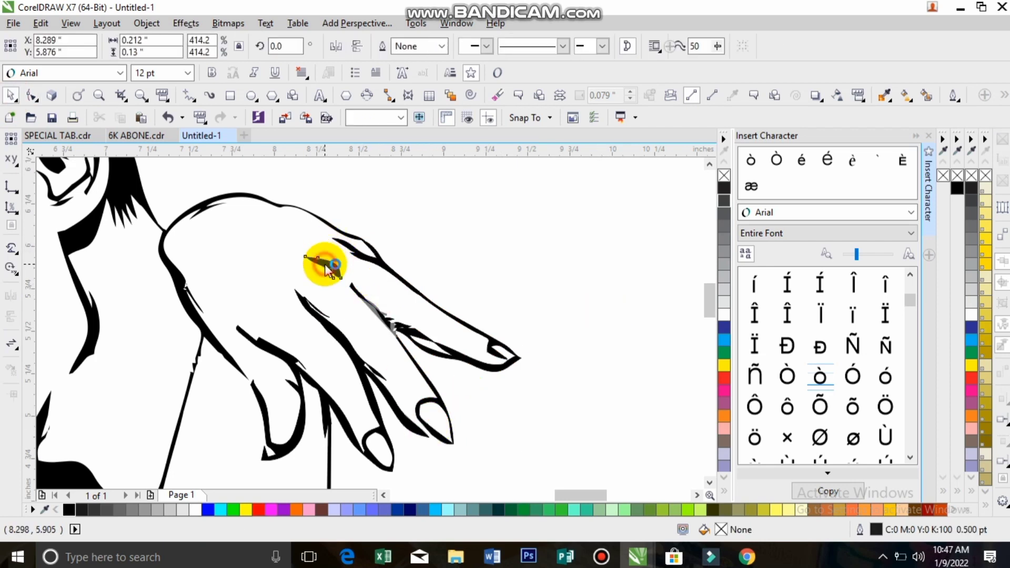
drag(304, 257, 243, 243)
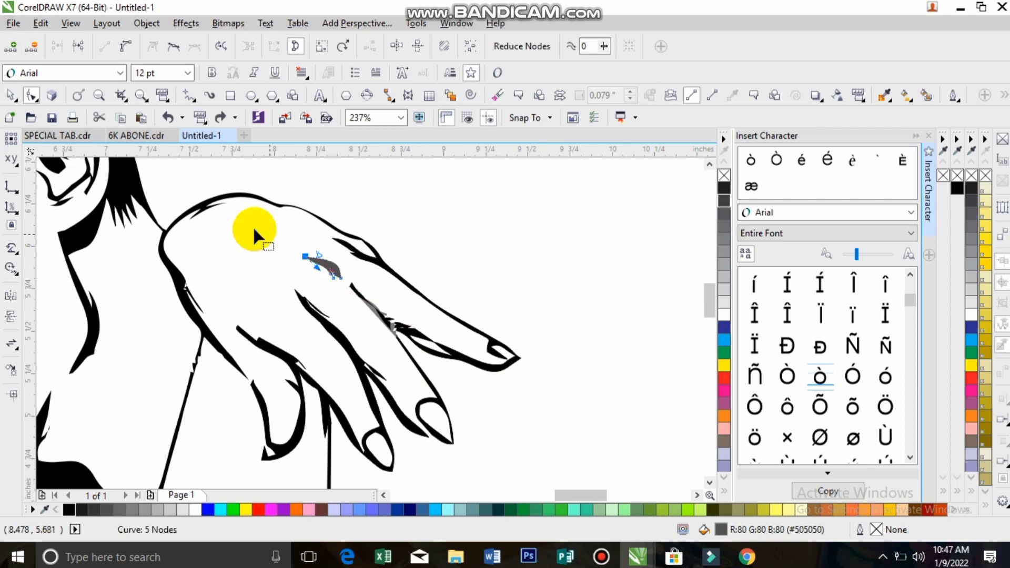
click(69, 509)
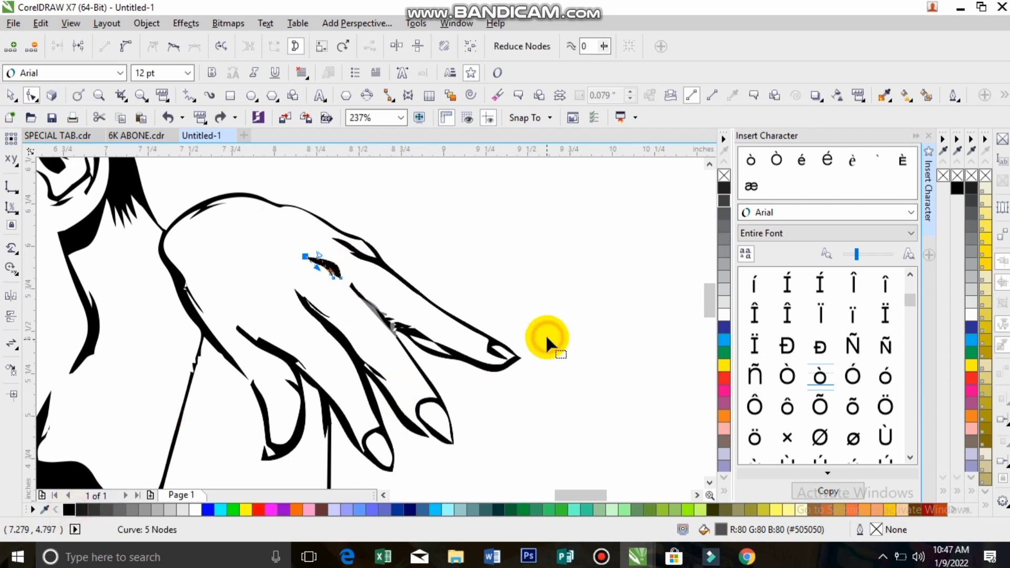
click(10, 95)
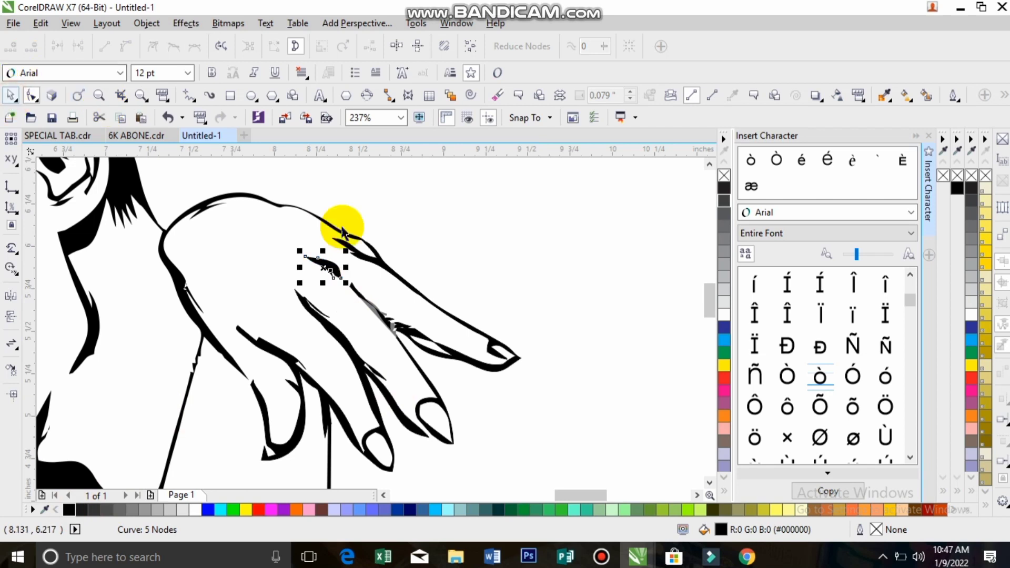
click(428, 249)
- Fill the gray sliver between the two outstretched fingers with black
drag(351, 349, 350, 342)
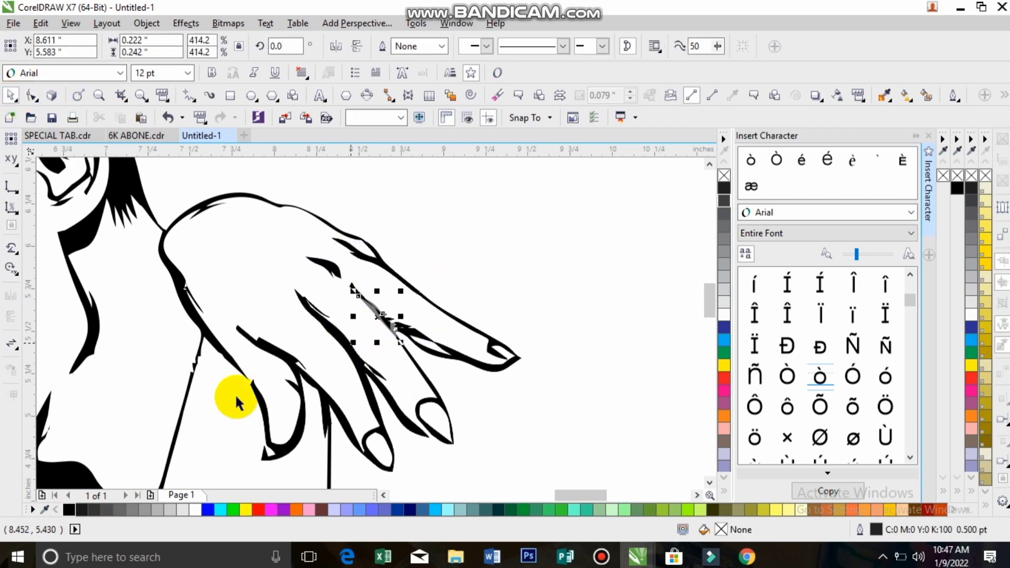
click(73, 509)
click(437, 348)
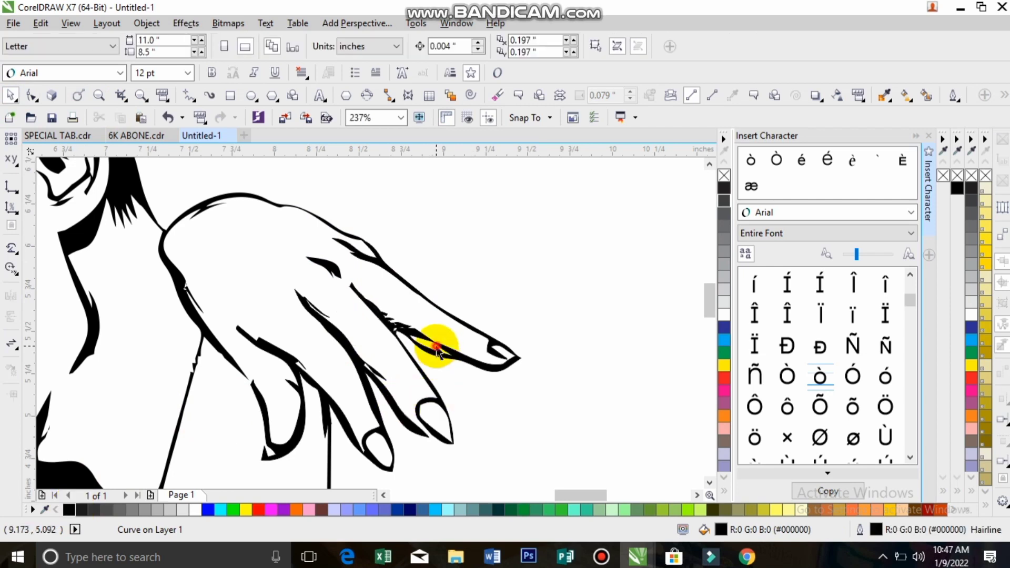
click(279, 281)
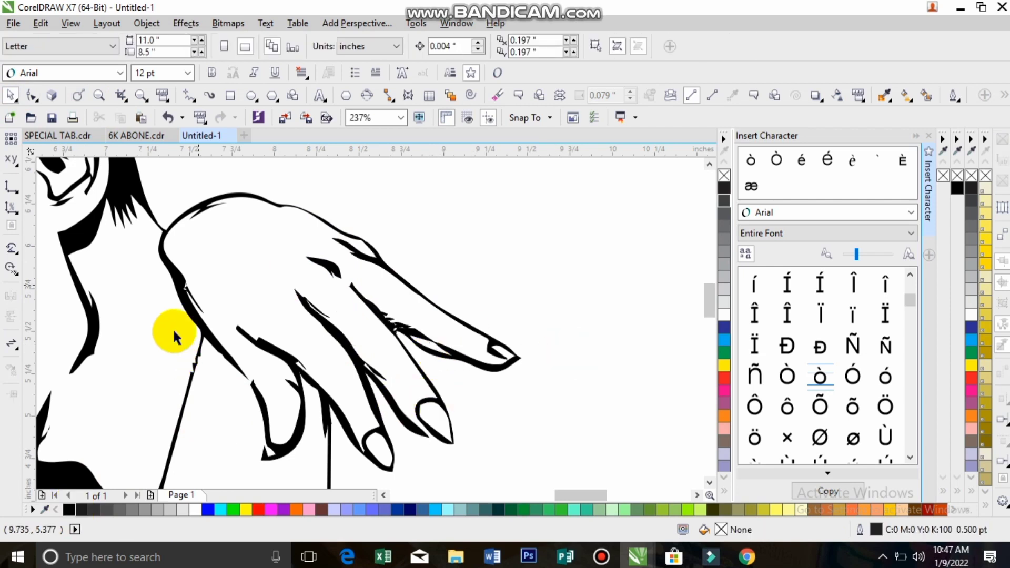
right_click(175, 243)
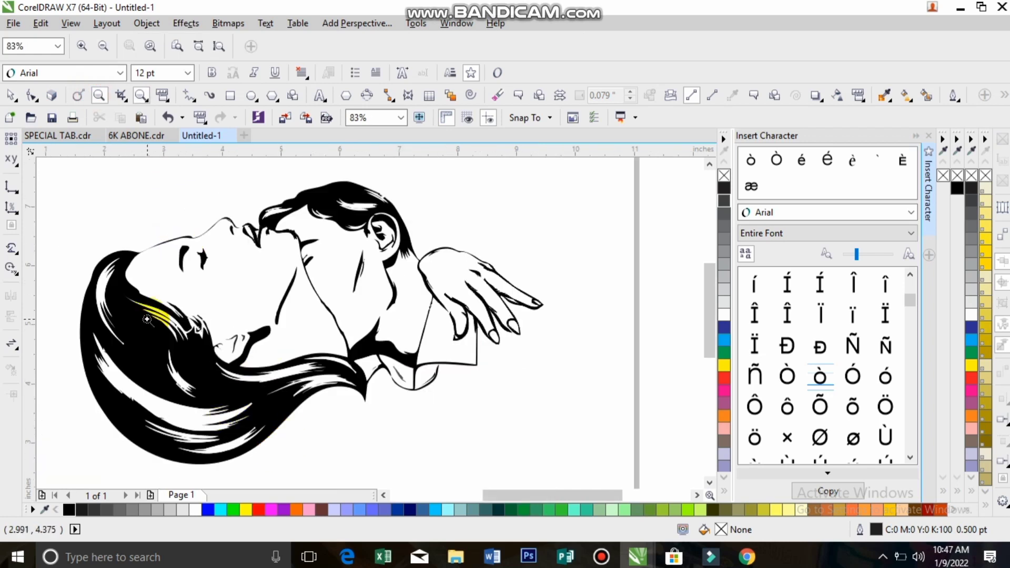
click(10, 97)
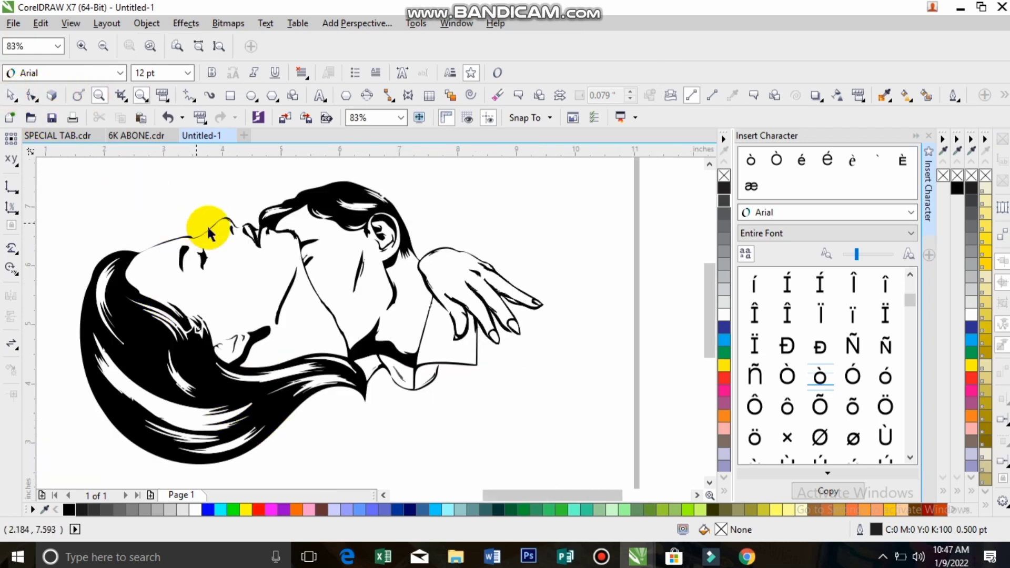
- Give the large black curve forming the hair and face a black hairline outline
click(207, 228)
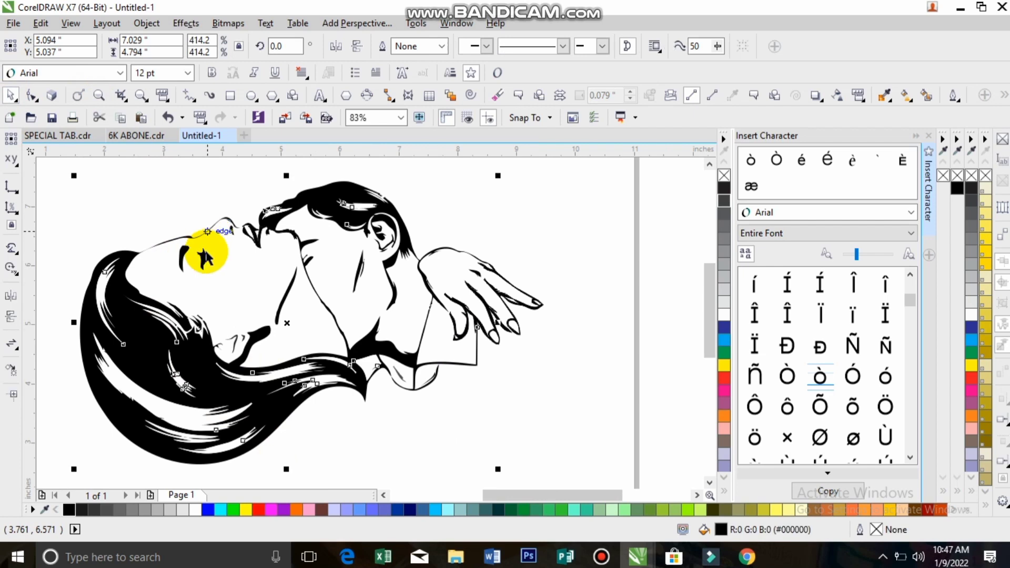
right_click(67, 509)
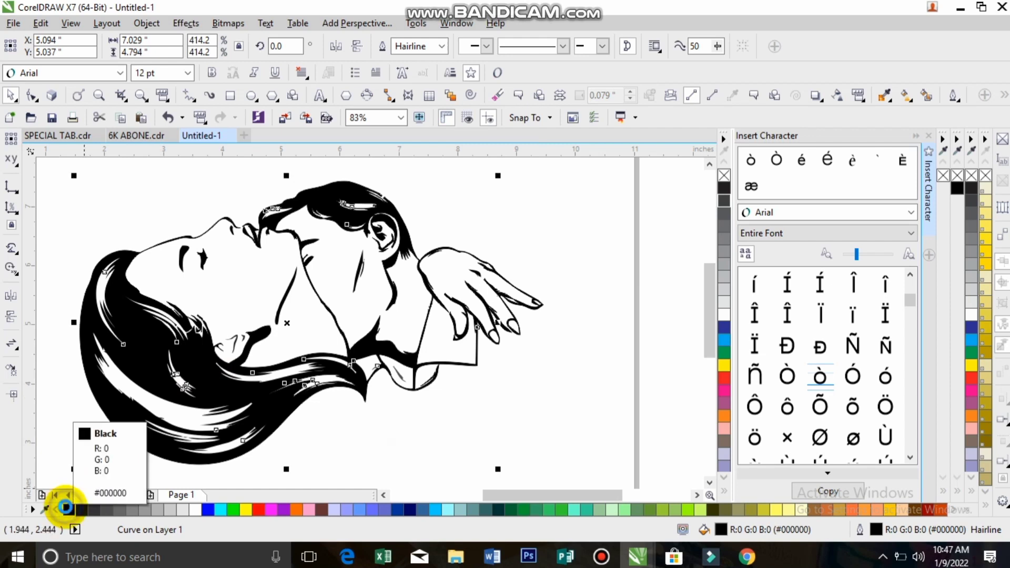
click(399, 383)
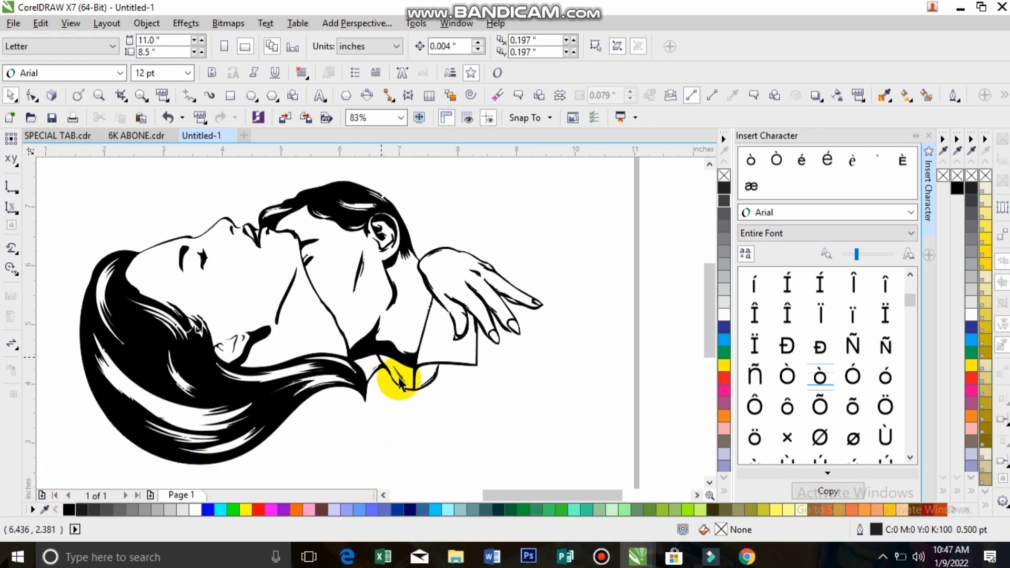
- Fill the gray curve inside the collar and the two gray marks within the woman's ear with black
click(398, 378)
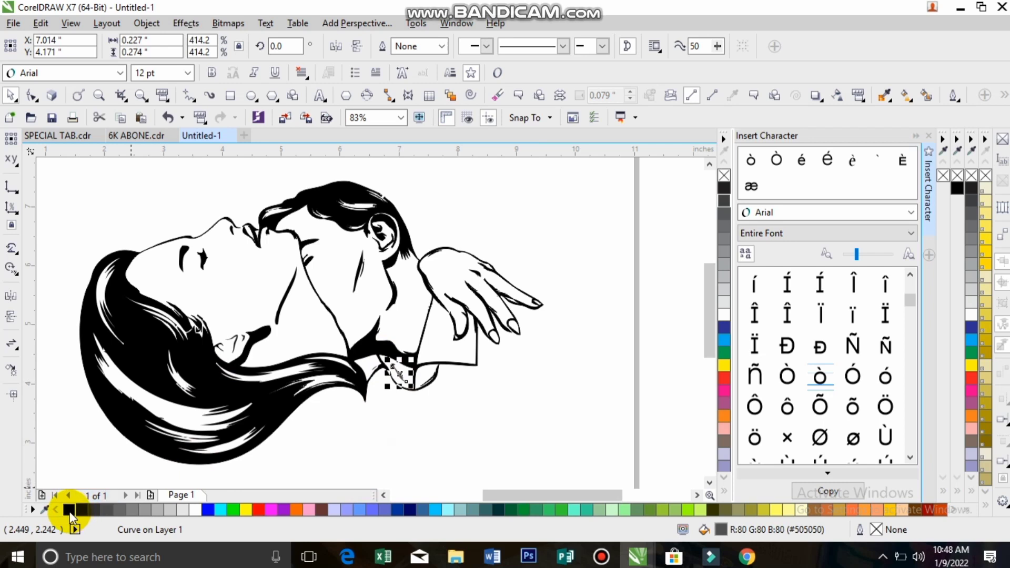
click(497, 441)
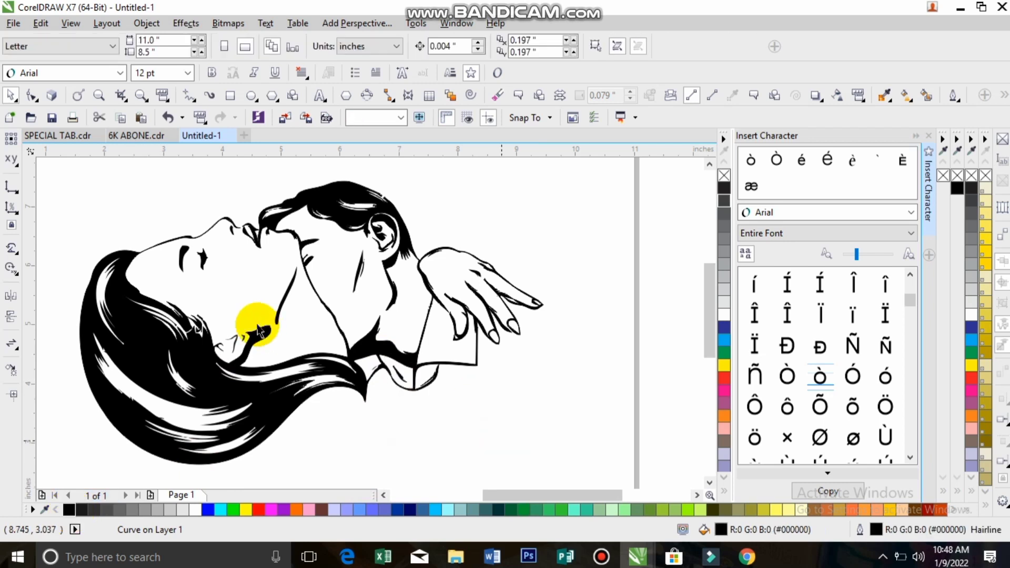
drag(254, 318, 213, 363)
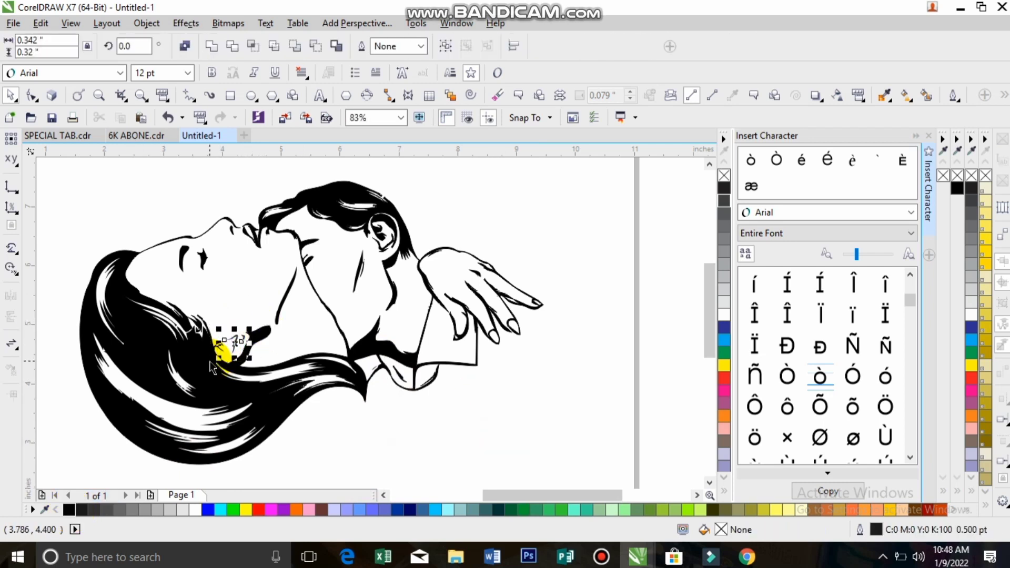
click(68, 509)
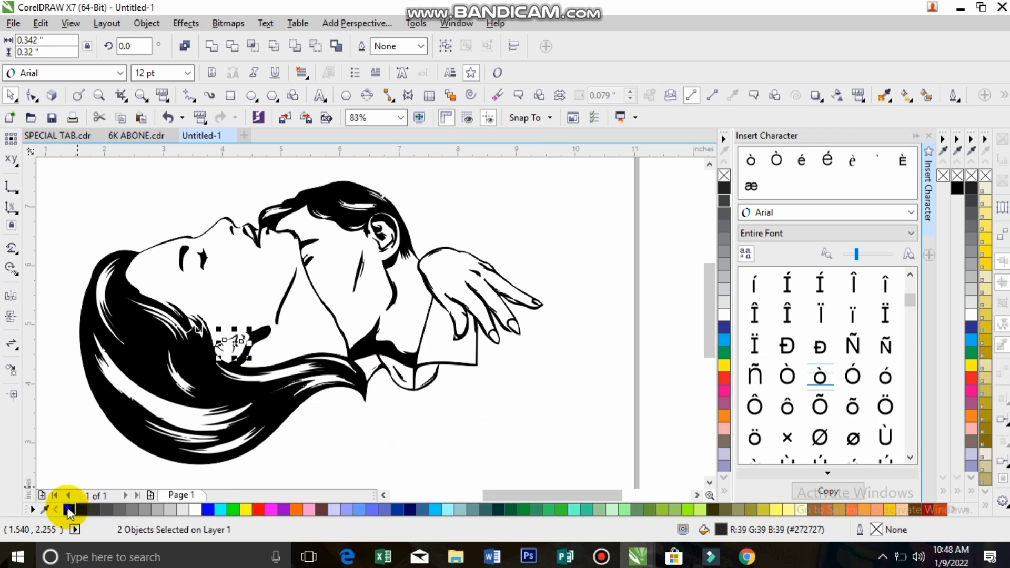
click(439, 214)
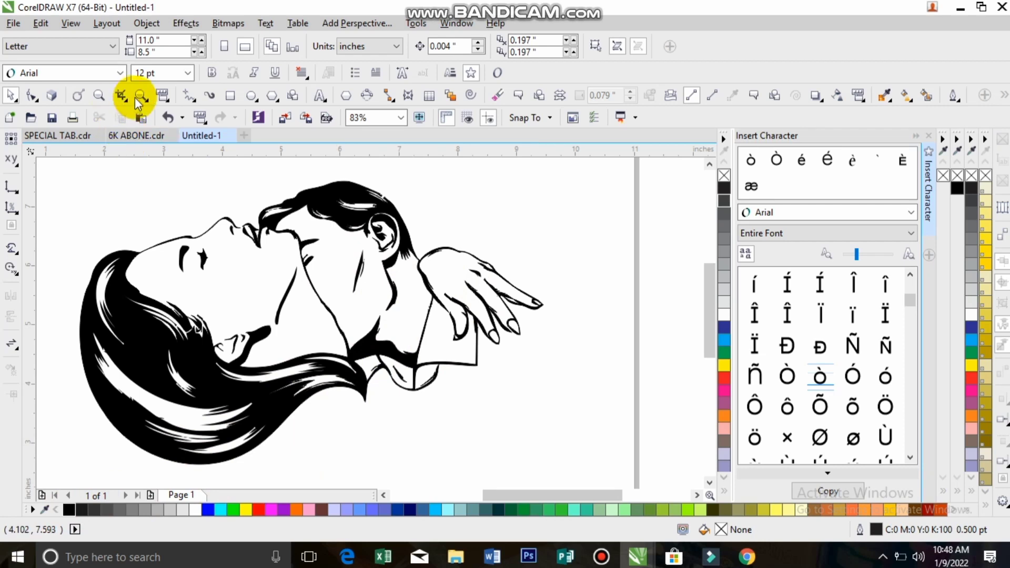
- Delete all the traced caption characters beneath the couple artwork
click(142, 95)
right_click(189, 297)
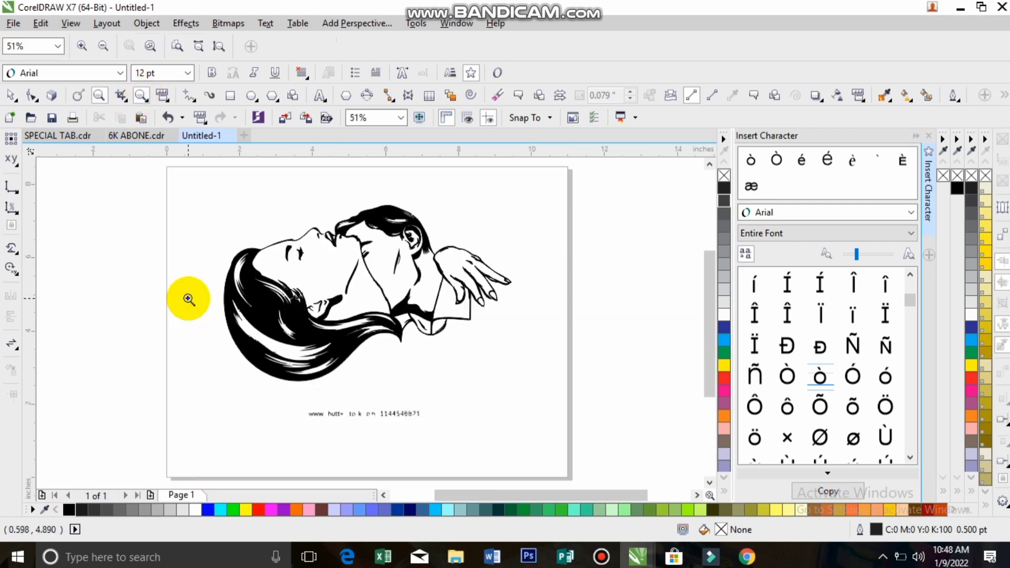
click(12, 96)
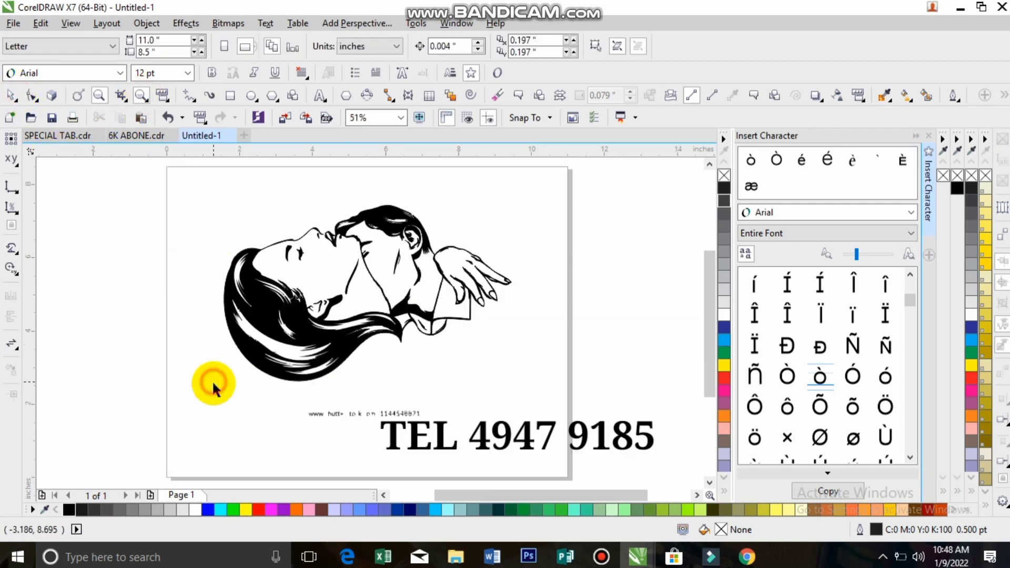
mouse_move(227, 385)
mouse_down()
mouse_move(402, 463)
mouse_move(481, 445)
mouse_up()
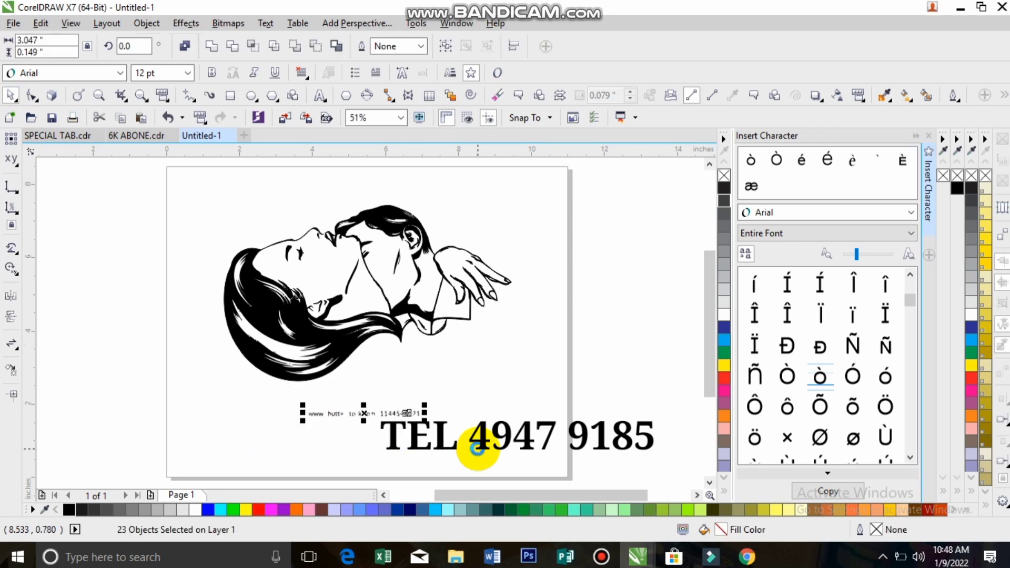
key(Delete)
- Group all the objects of the couple artwork
drag(181, 180, 567, 416)
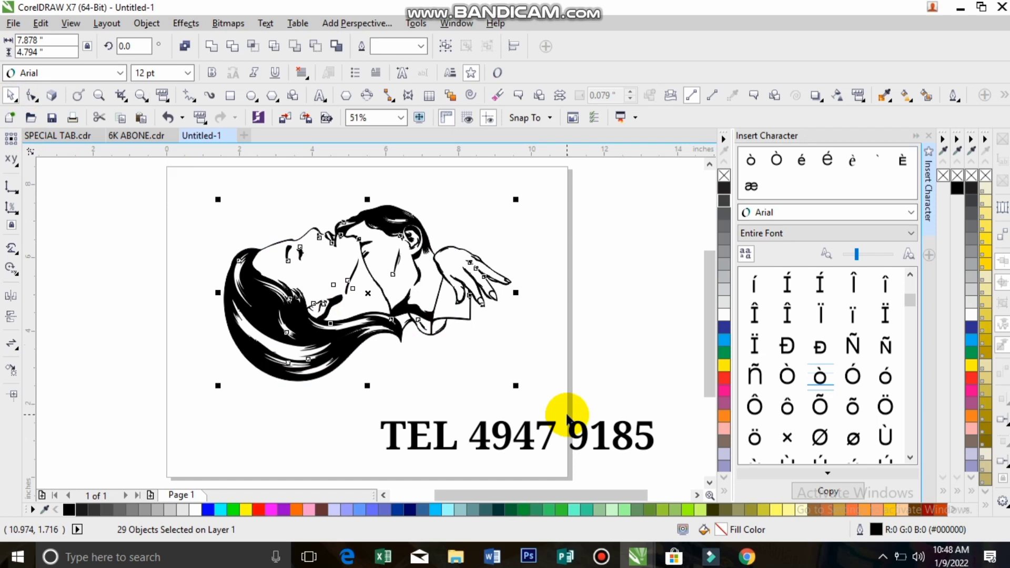
key(ctrl+g)
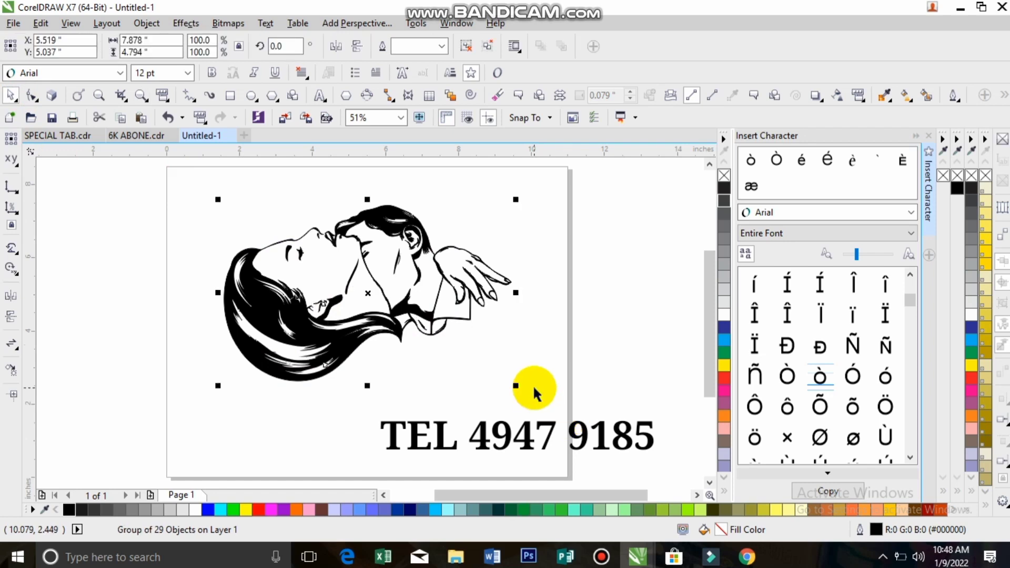
- Enlarge the artwork group to about 10.18 by 6.19 inches and center it on the page
drag(515, 387, 544, 414)
drag(558, 431, 559, 433)
key(p)
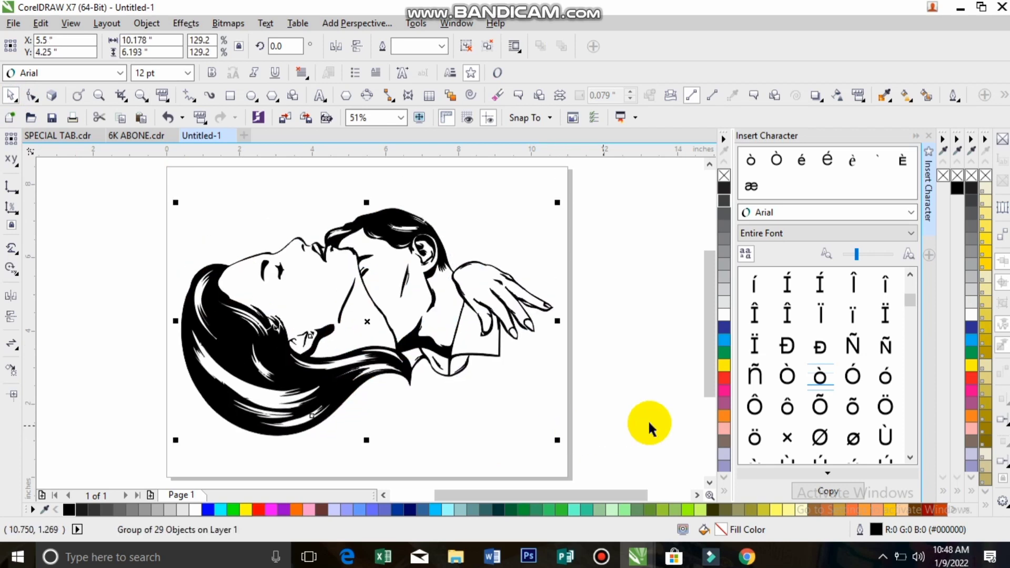
click(647, 419)
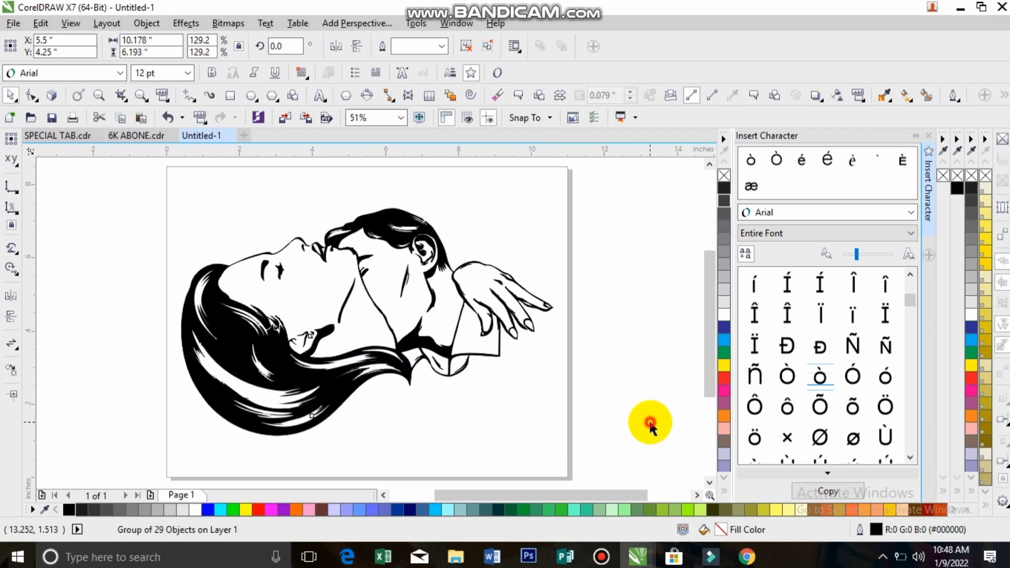
- Add a page-sized 11 by 8.5 inch rectangle around the artwork and group the two together
double_click(229, 98)
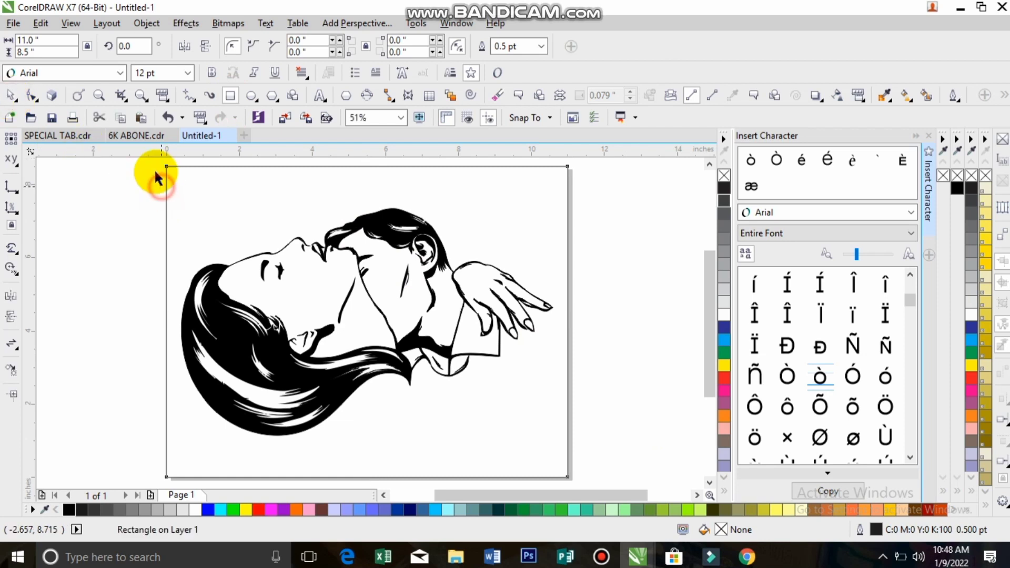
drag(156, 162, 626, 452)
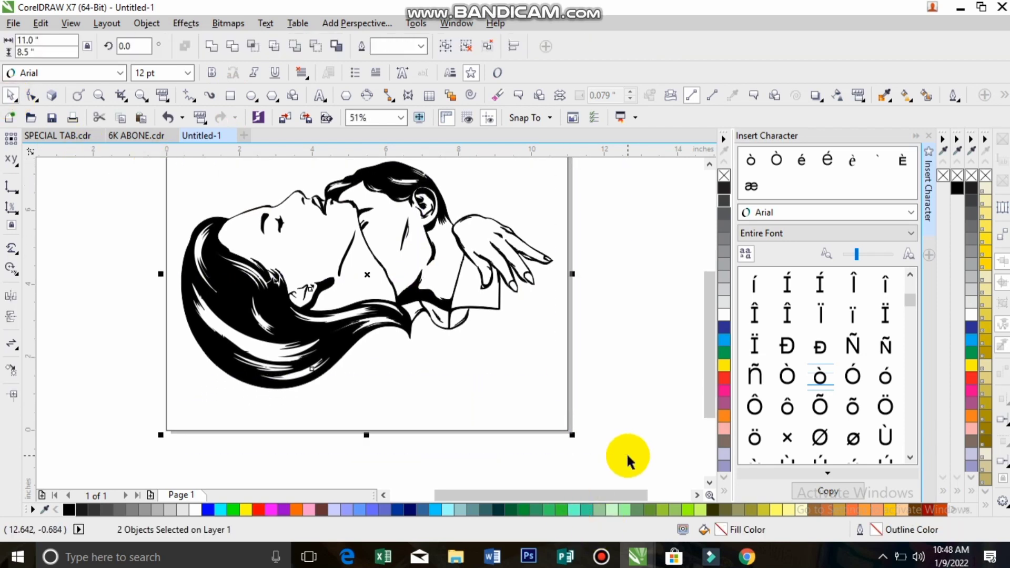
key(ctrl+g)
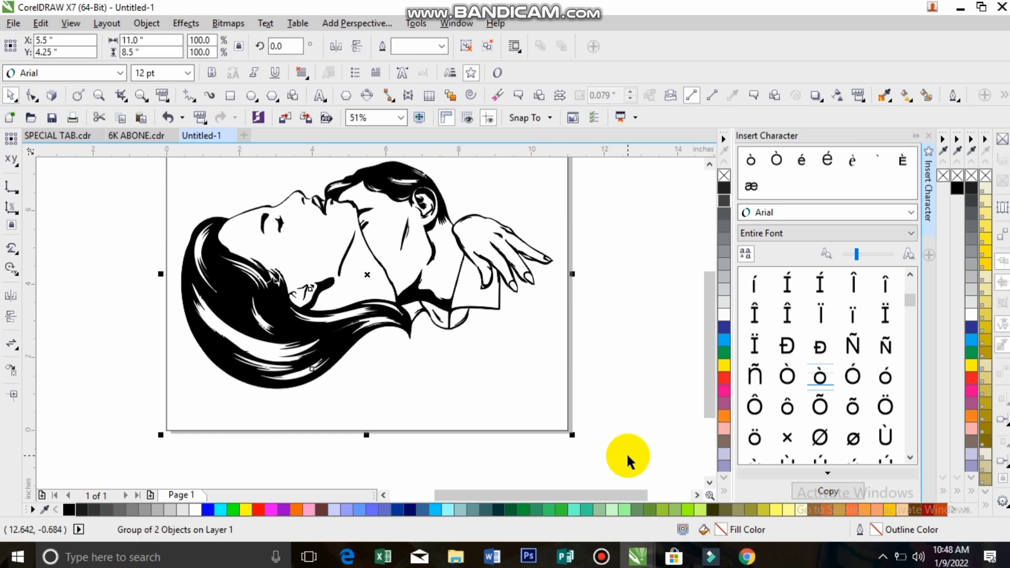
- Export the framed artwork for web as a JPEG named LANMOU on the Desktop
click(13, 23)
mouse_move(90, 284)
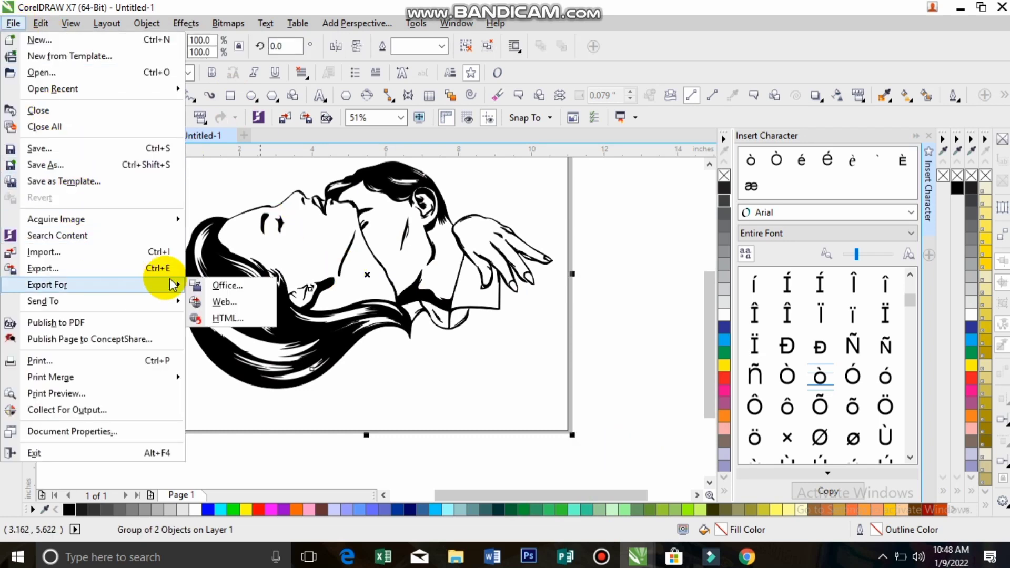
click(202, 302)
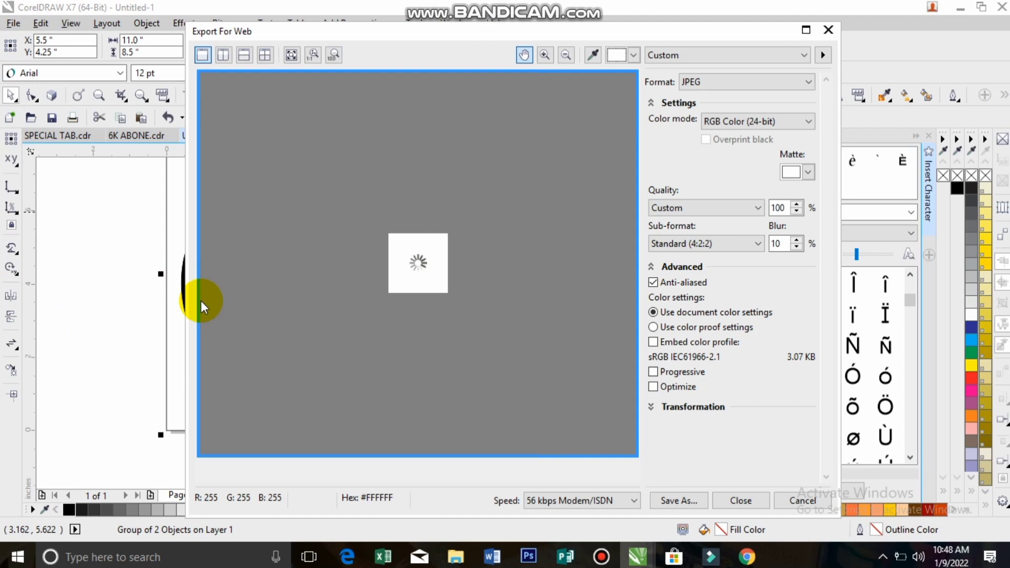
click(677, 503)
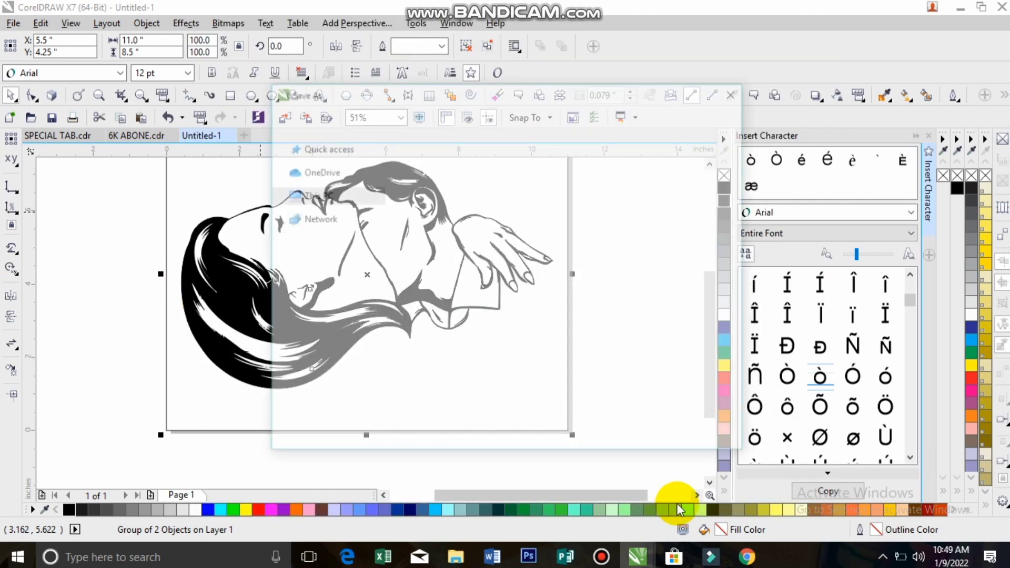
text(LANMOU)
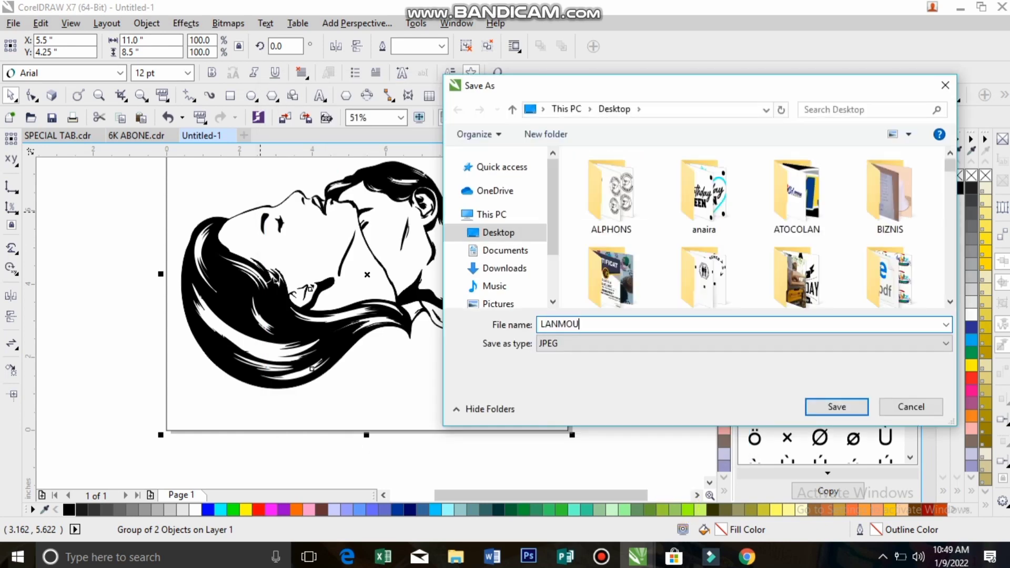
key(Return)
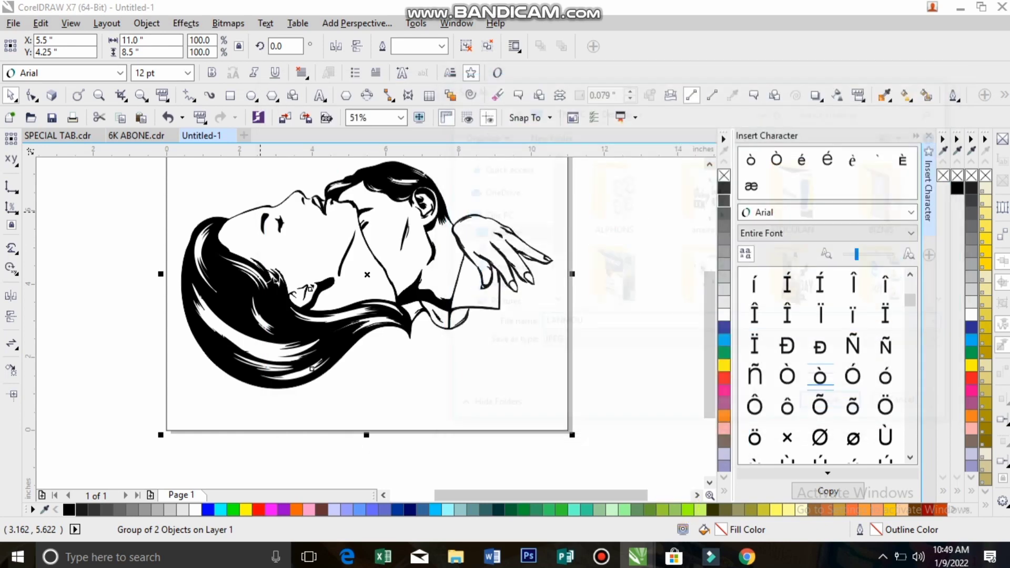
- Add a new page after Page 1
click(151, 495)
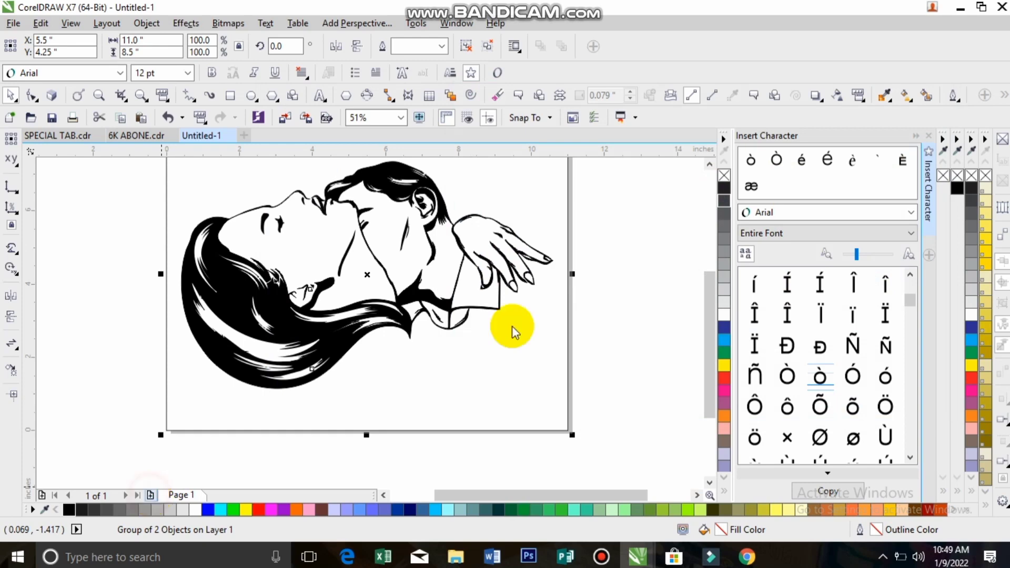
- Switch to the Windows desktop and move the LANMOU image file directly above LOVEET4
click(966, 7)
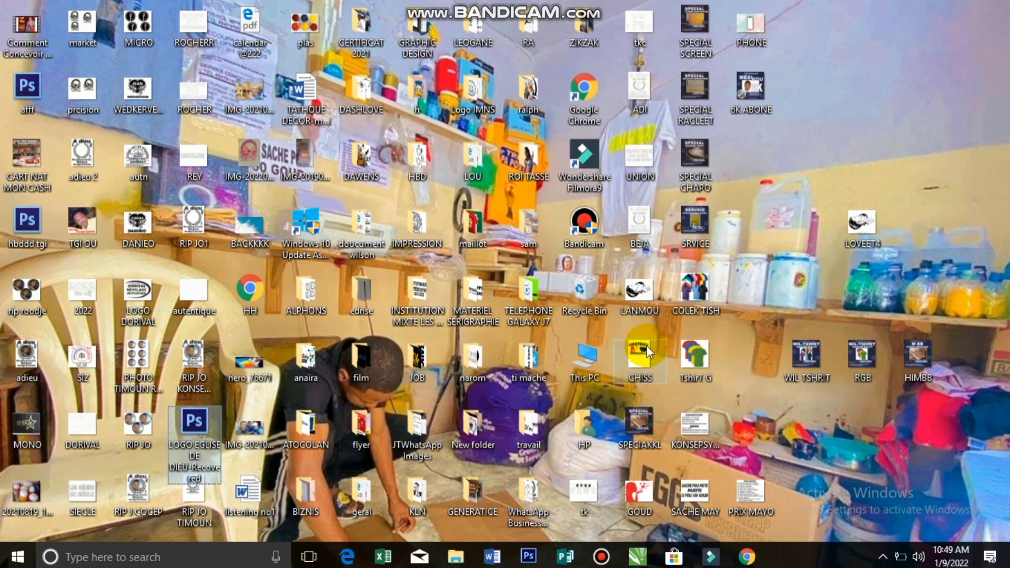
drag(870, 145, 865, 128)
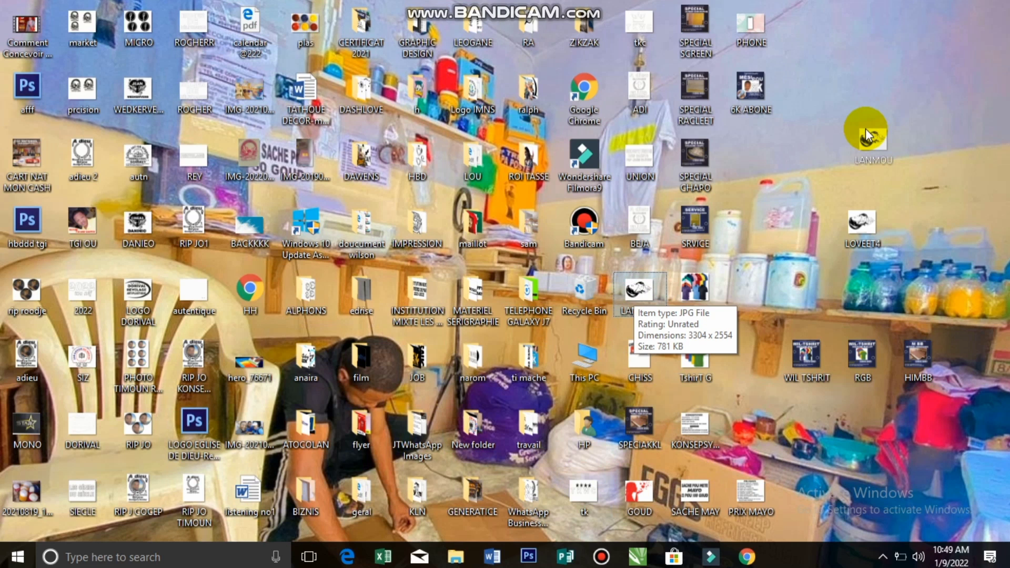
click(932, 200)
- Bring the LOVEET4 image from the desktop onto Page 2 in CorelDRAW and enlarge it to about 8.33 by 6.91 inches
click(862, 225)
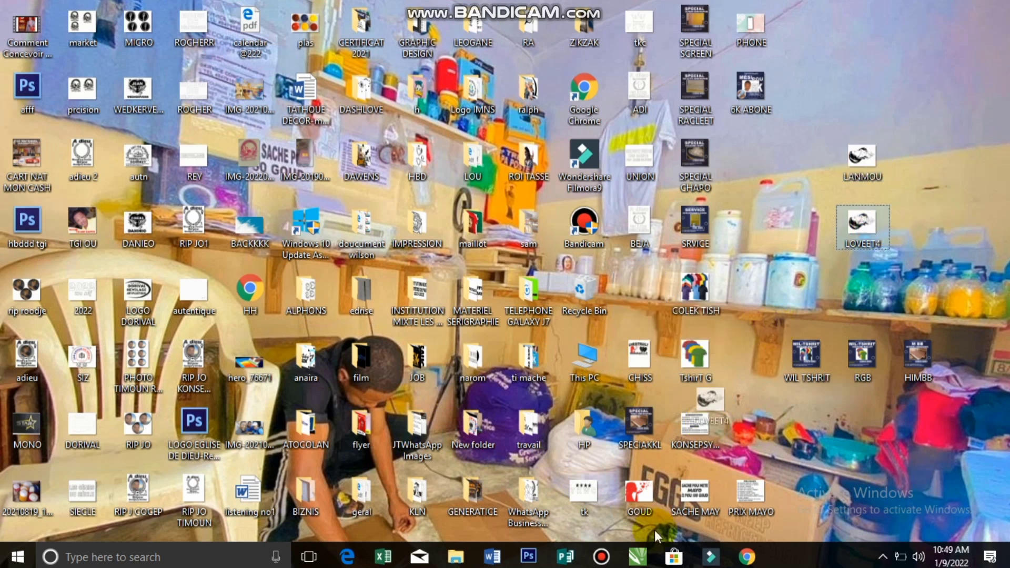
drag(636, 557, 398, 283)
drag(707, 334, 699, 316)
drag(395, 337, 271, 230)
drag(318, 288, 406, 367)
click(605, 356)
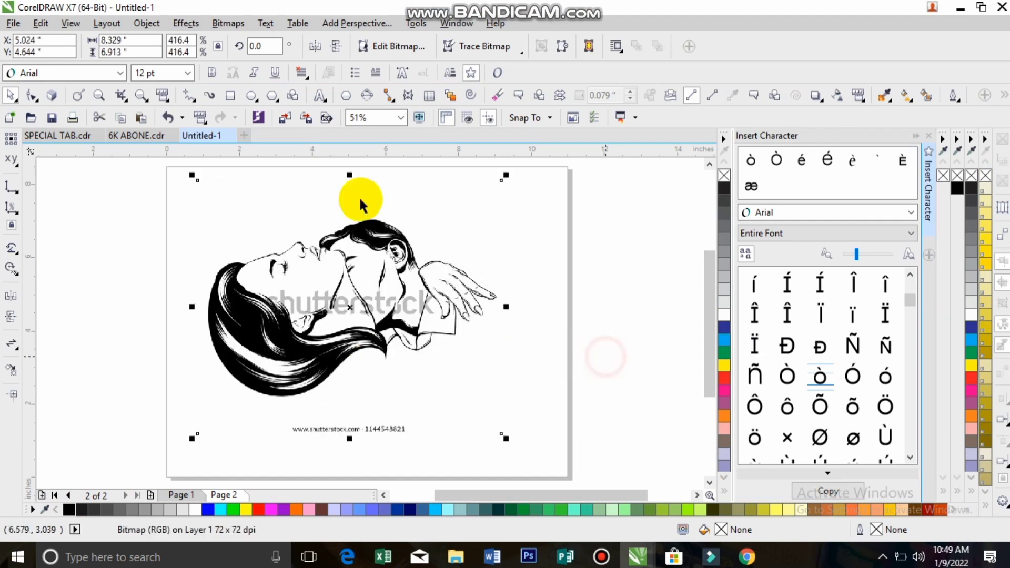
- Add a page-sized 11 by 8.5 inch rectangle on Page 2 and group it with the LOVEET4 bitmap
double_click(230, 99)
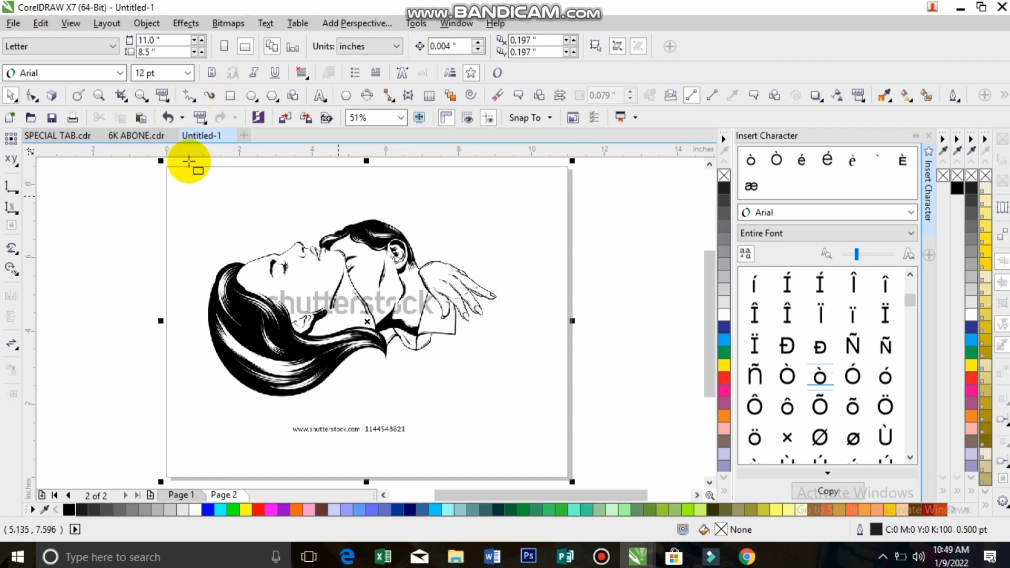
click(11, 95)
click(163, 224)
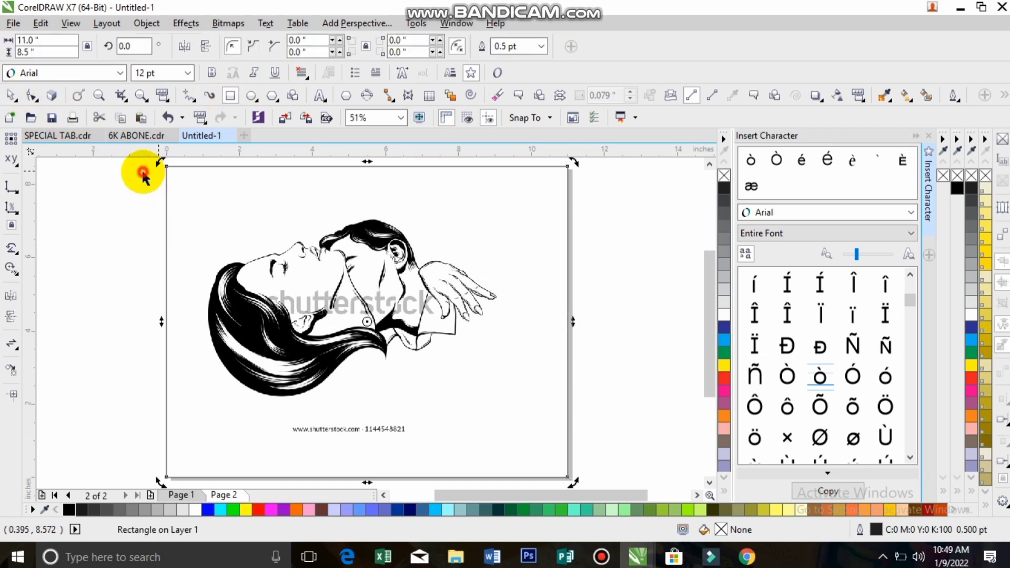
drag(159, 161, 614, 472)
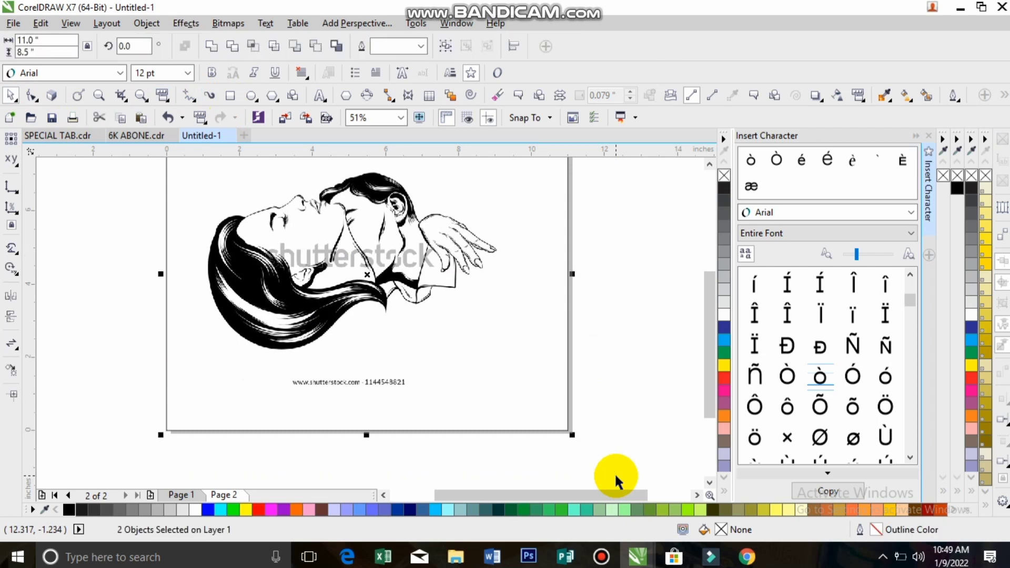
key(ctrl+g)
- Export the grouped Page 2 artwork for web as a JPEG named LANMOU 2 on the Desktop
click(13, 24)
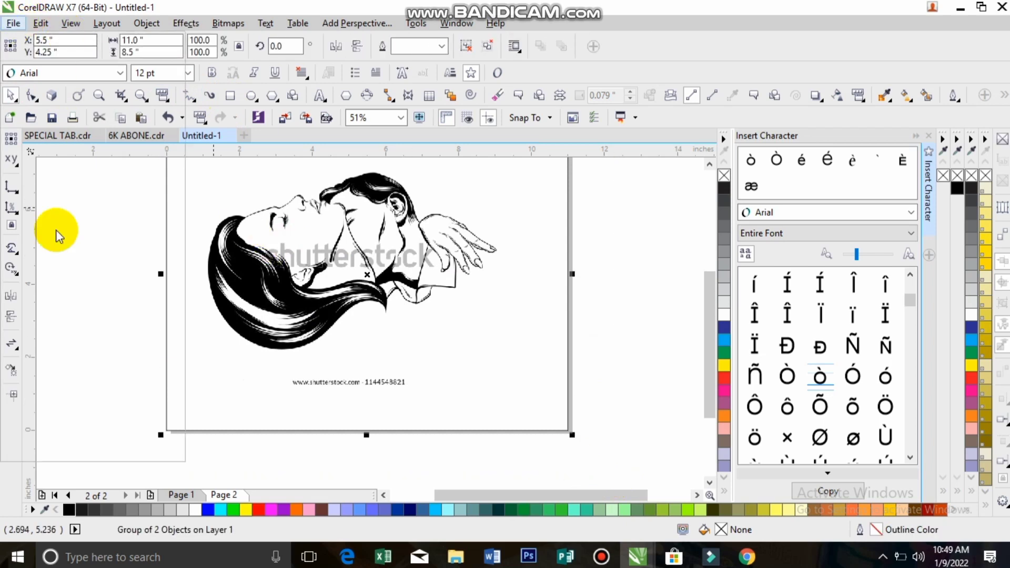
mouse_move(63, 284)
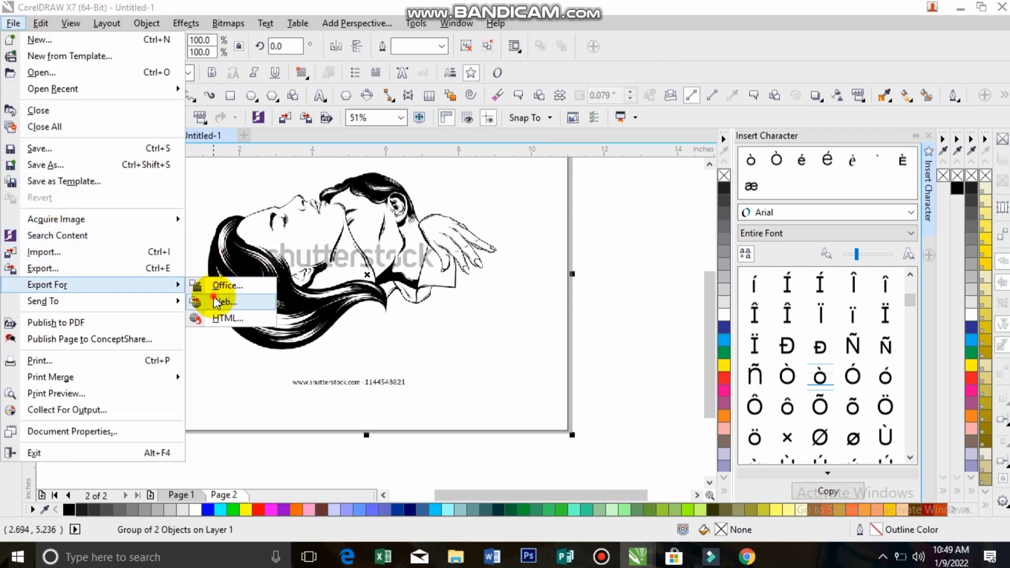
click(215, 301)
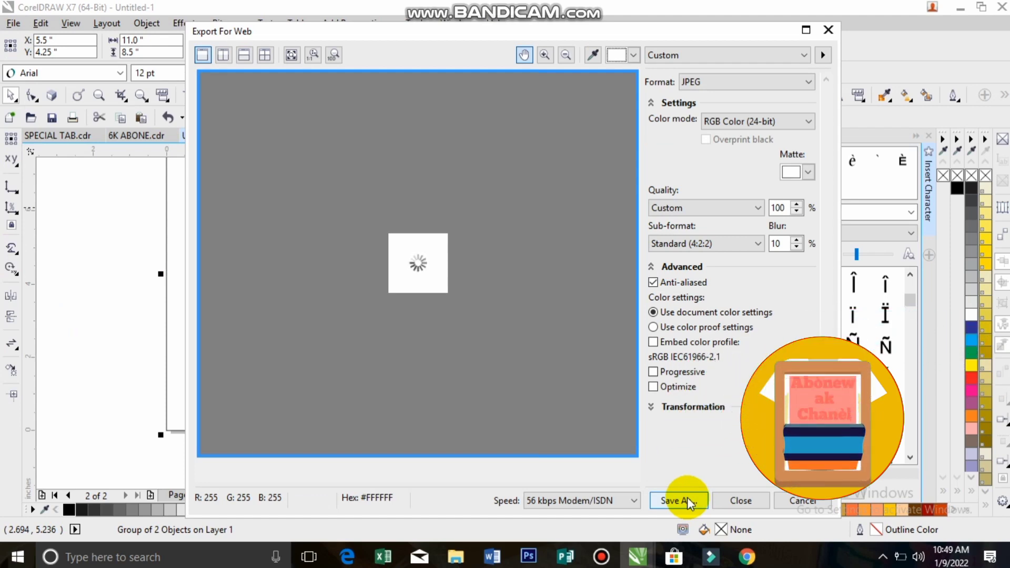
click(690, 503)
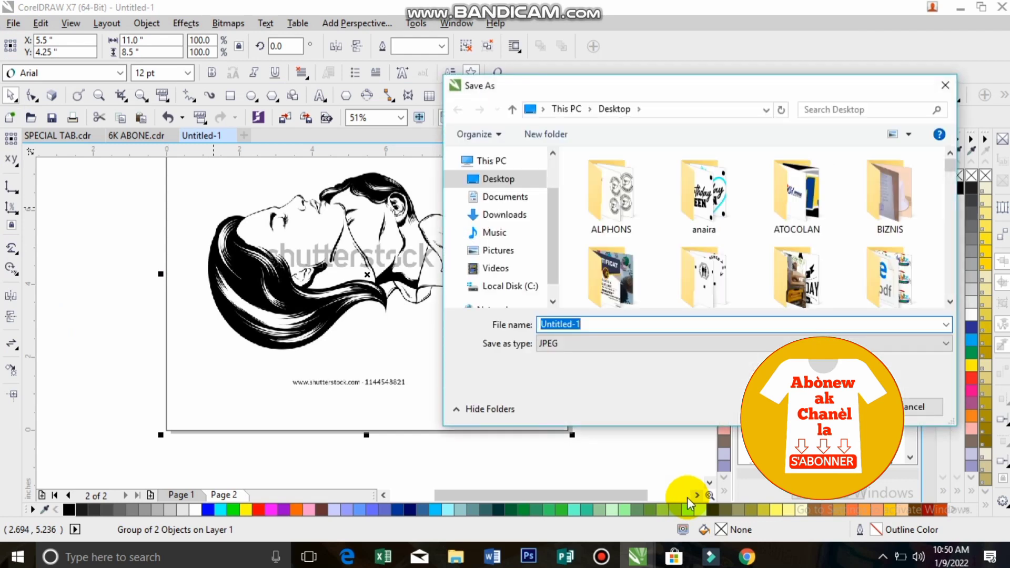
text(LANMO)
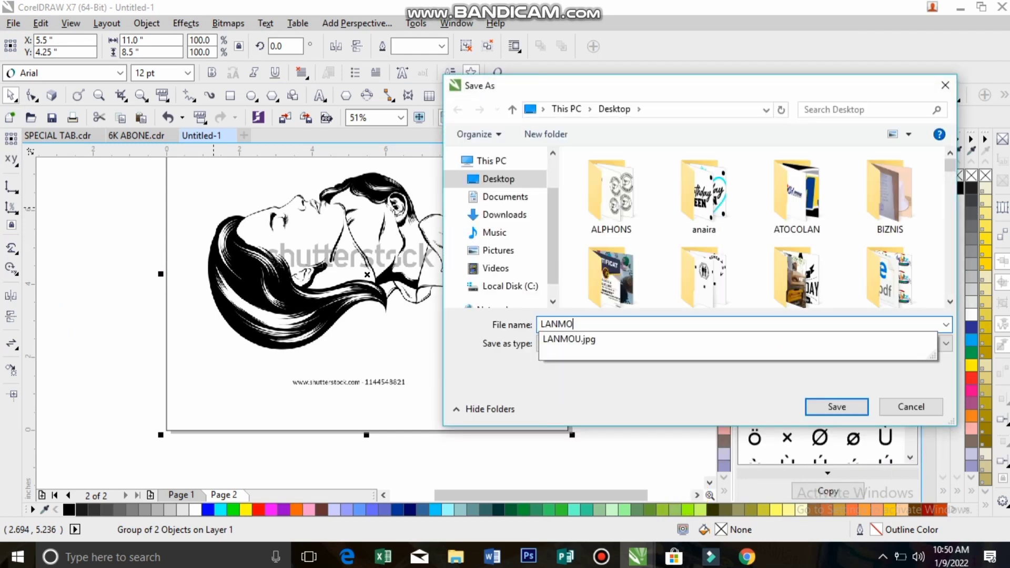
text(U 2)
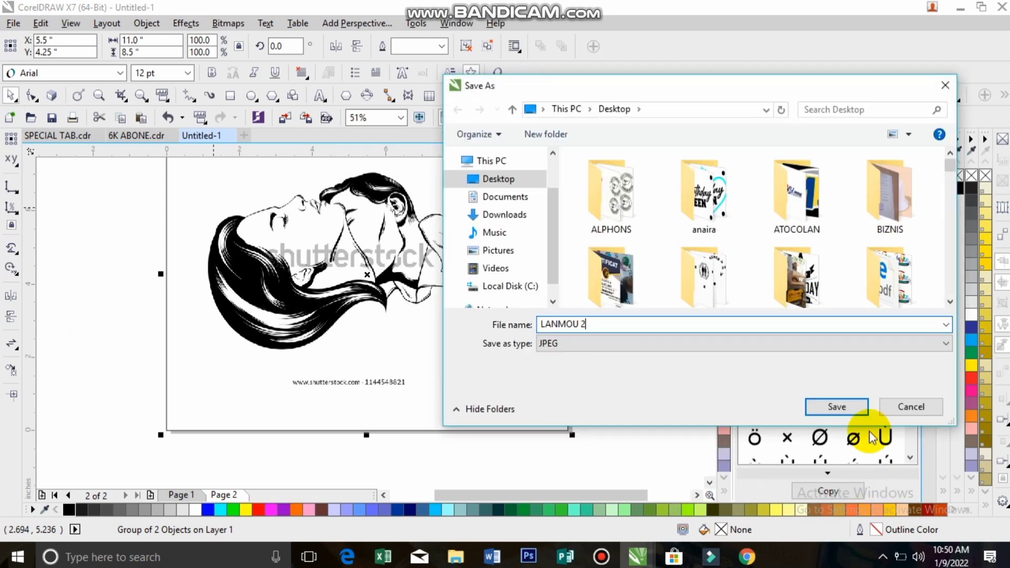
click(850, 411)
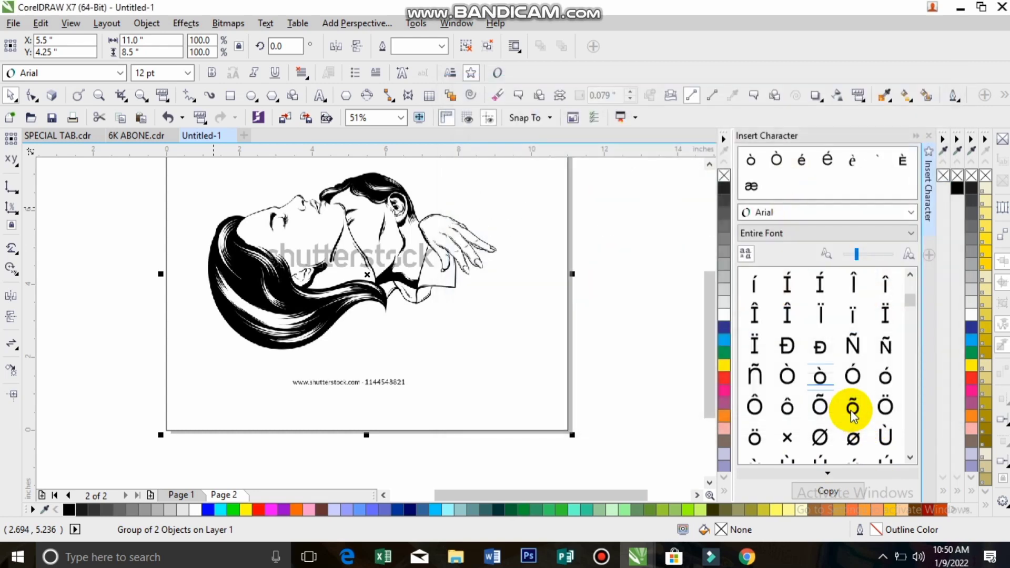
- Switch to the Windows desktop and move the LANMOU 2 image file directly beside 6K ABONE
click(960, 11)
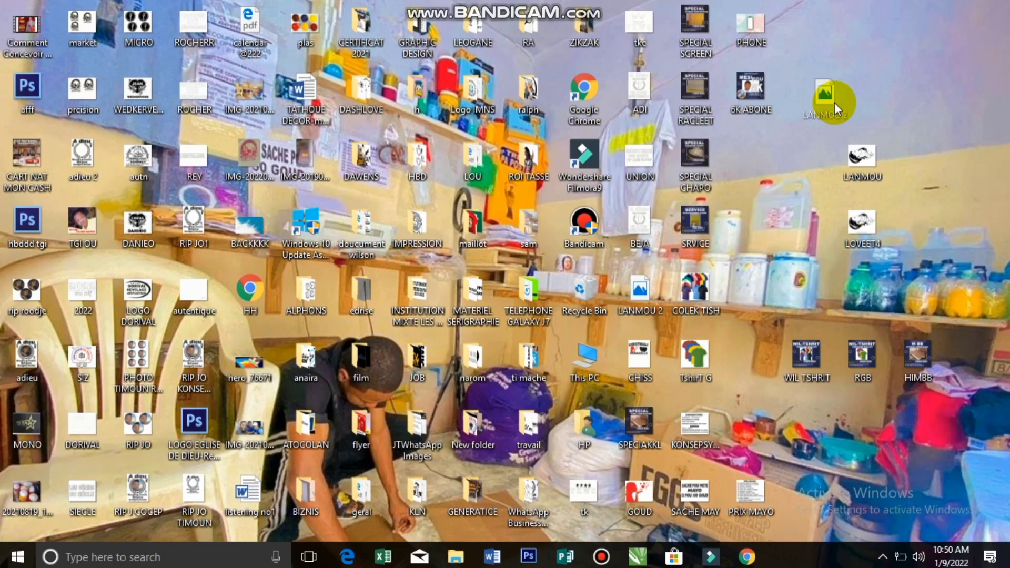
drag(834, 103, 835, 102)
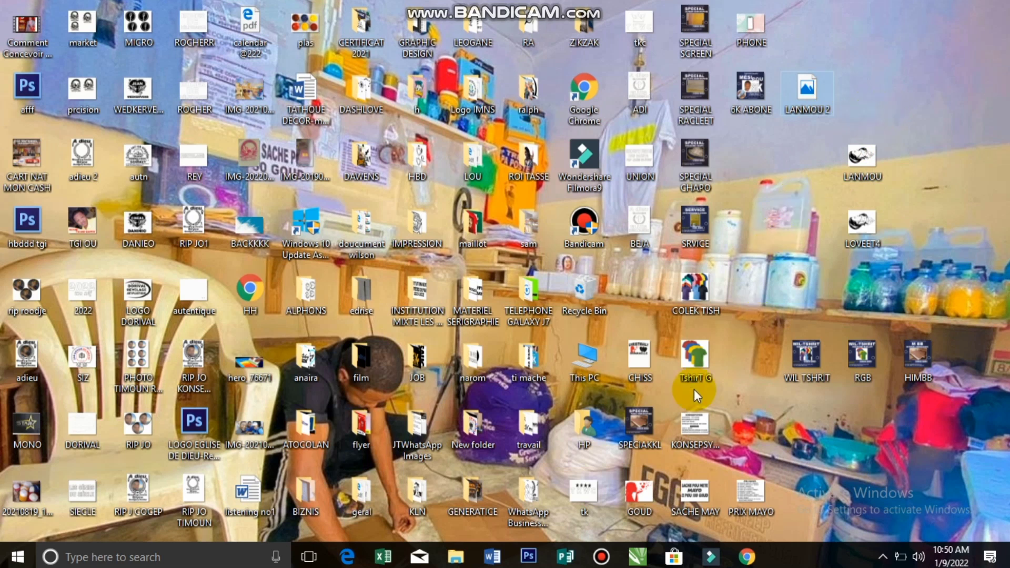
mouse_move(601, 556)
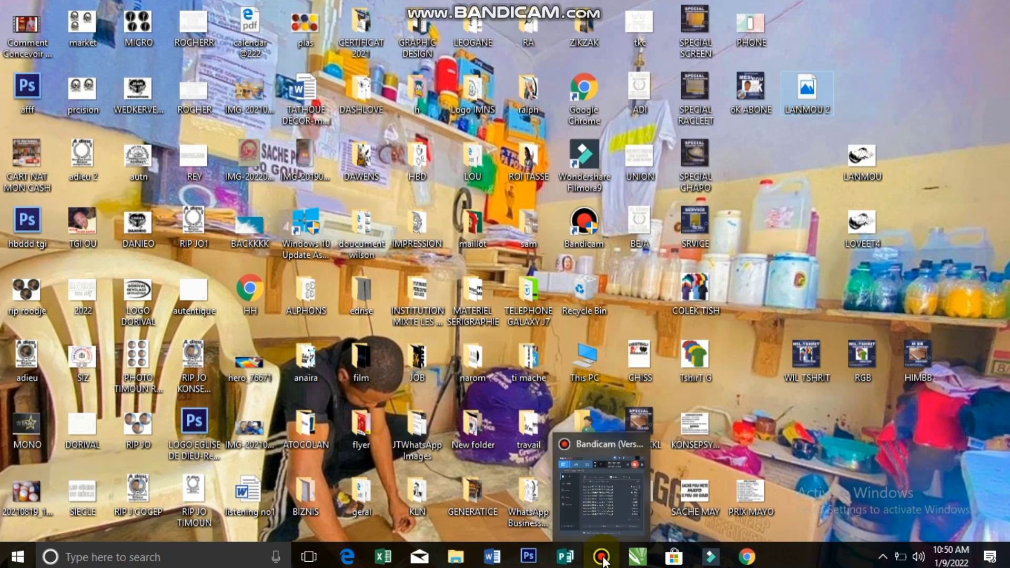
click(604, 527)
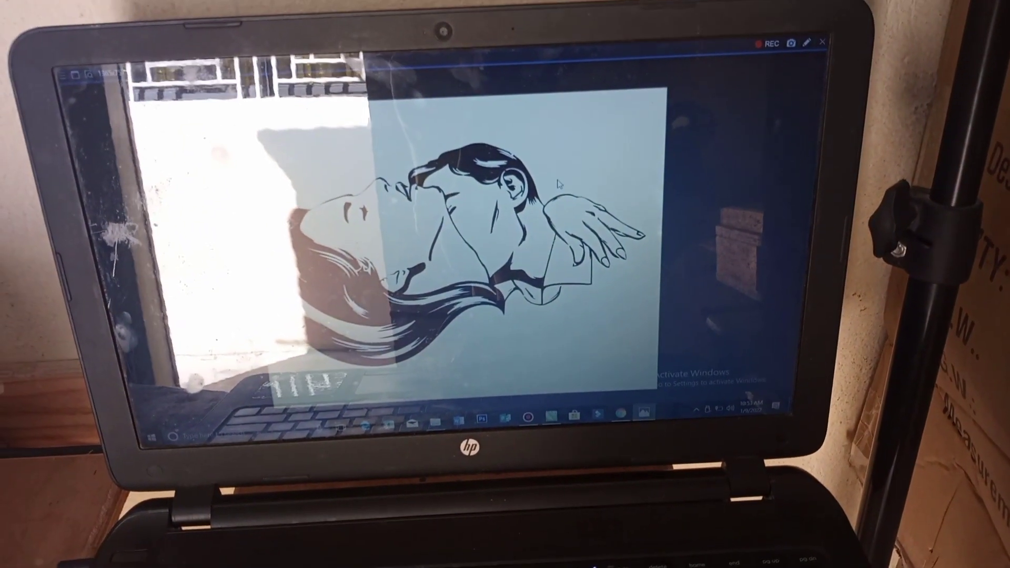
mouse_move(583, 180)
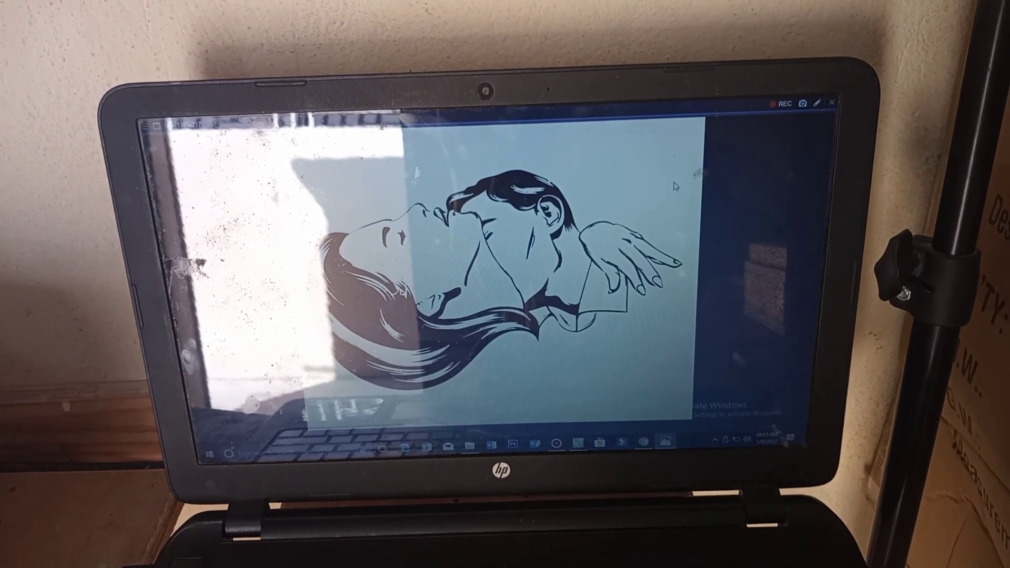
mouse_move(673, 184)
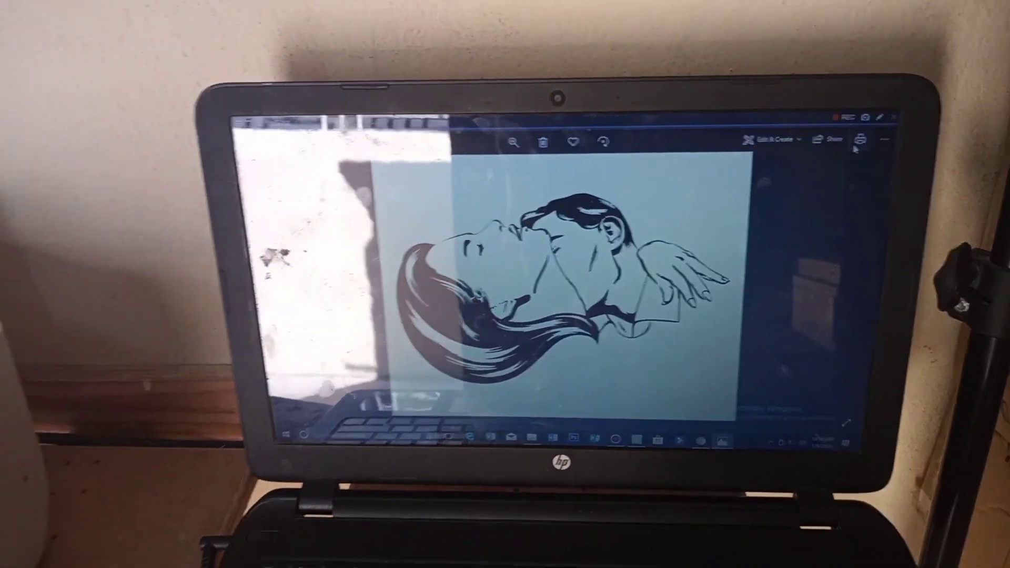
click(801, 135)
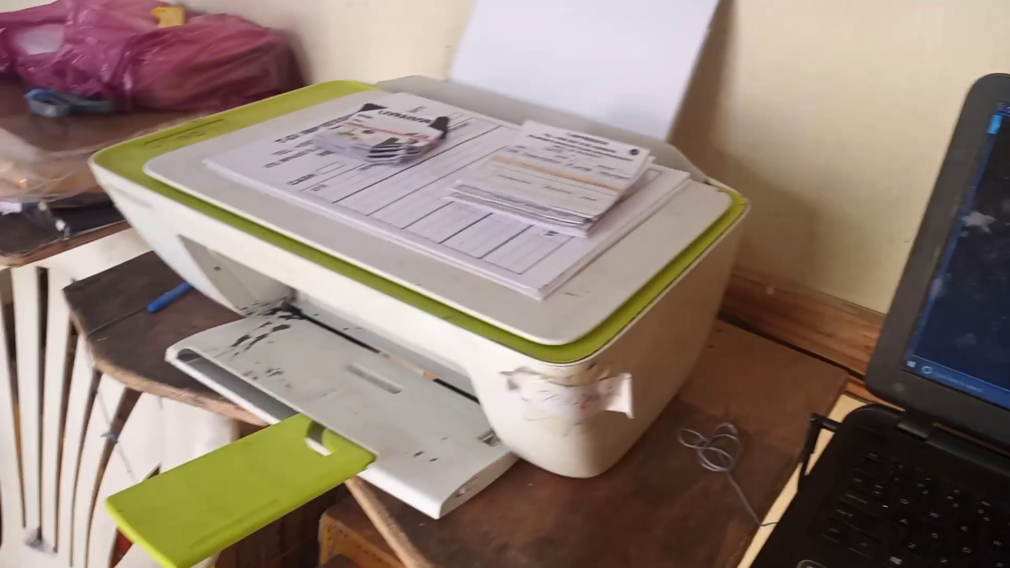